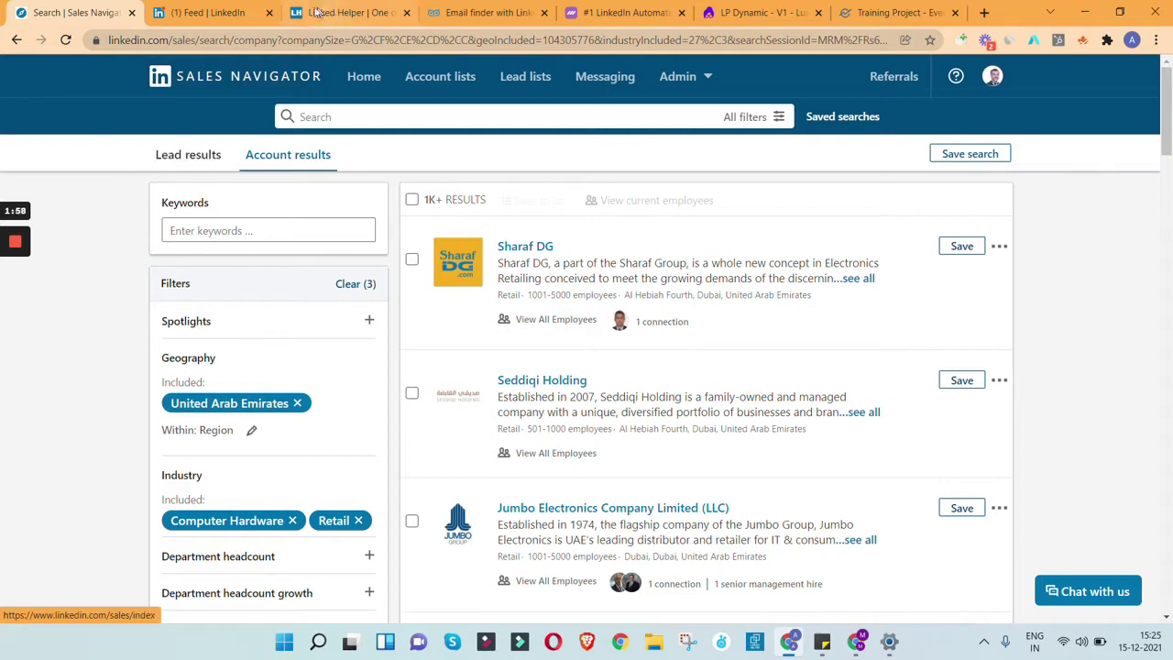
Step: Remove Retail from the included industries of the Sales Navigator account search
click(225, 20)
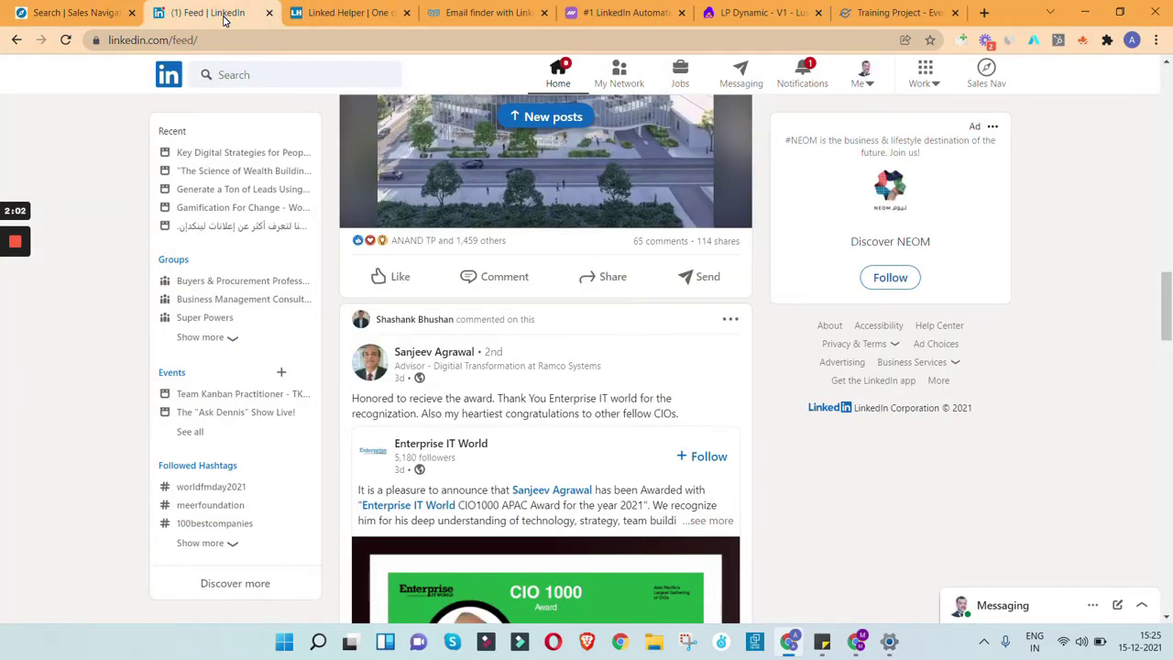
click(65, 7)
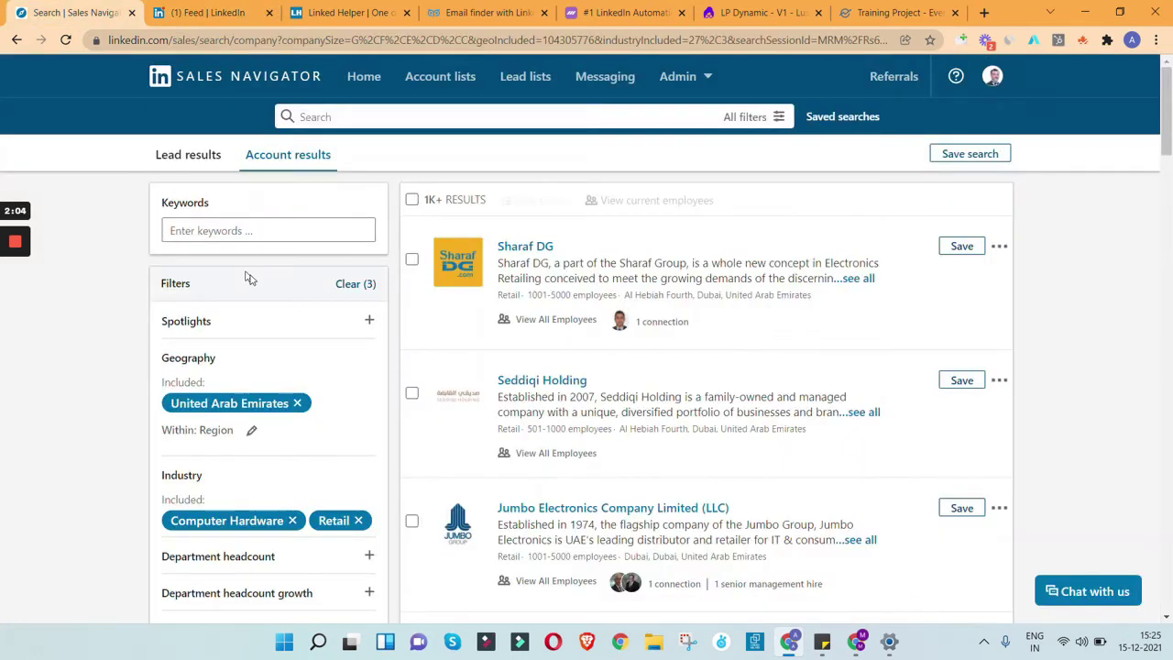
mouse_move(357, 522)
click(358, 521)
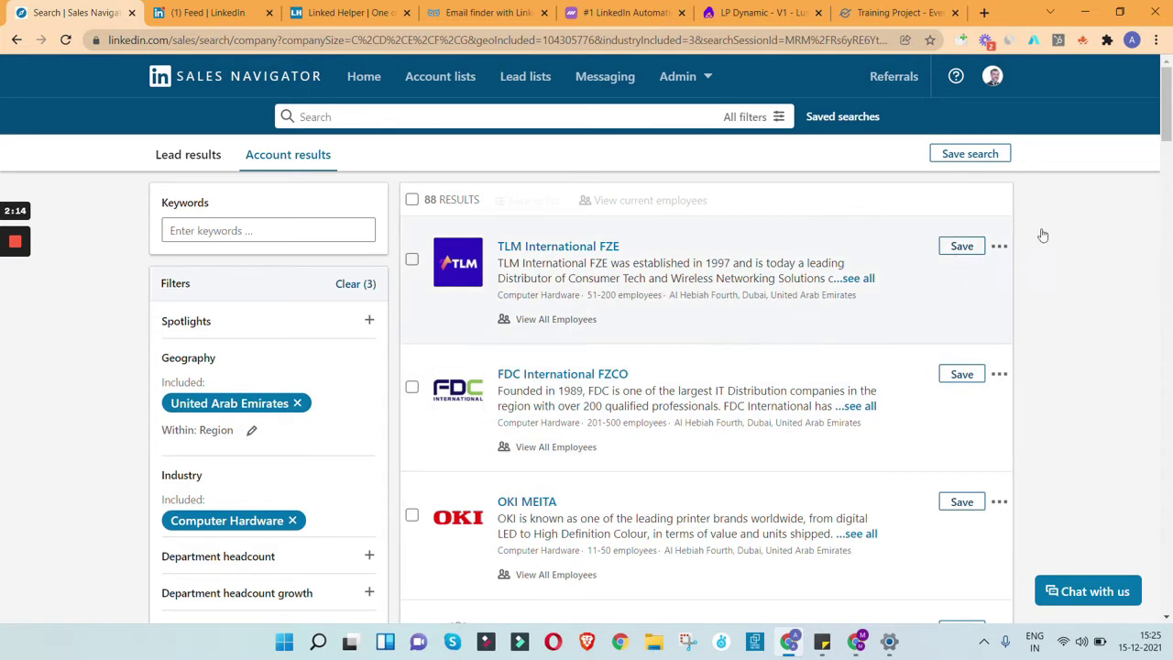
Step: Open the complete filter list of the account search and compare the lead filters with the account filters
scroll(1167, 133, down, 1)
scroll(1167, 128, down, 2)
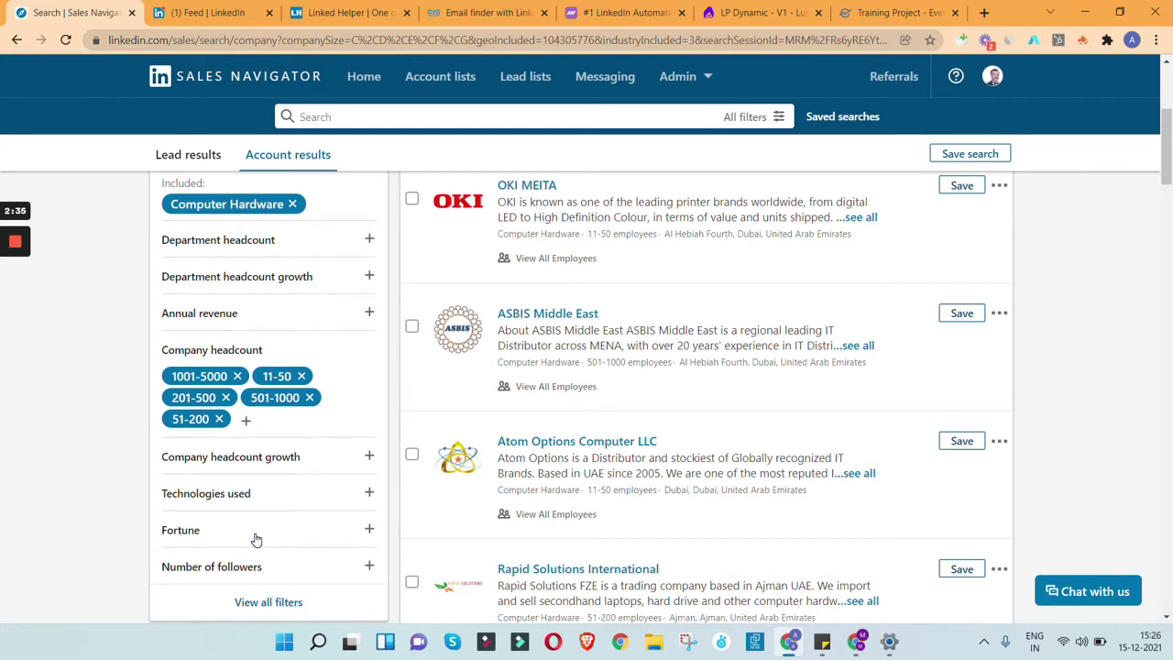
click(269, 602)
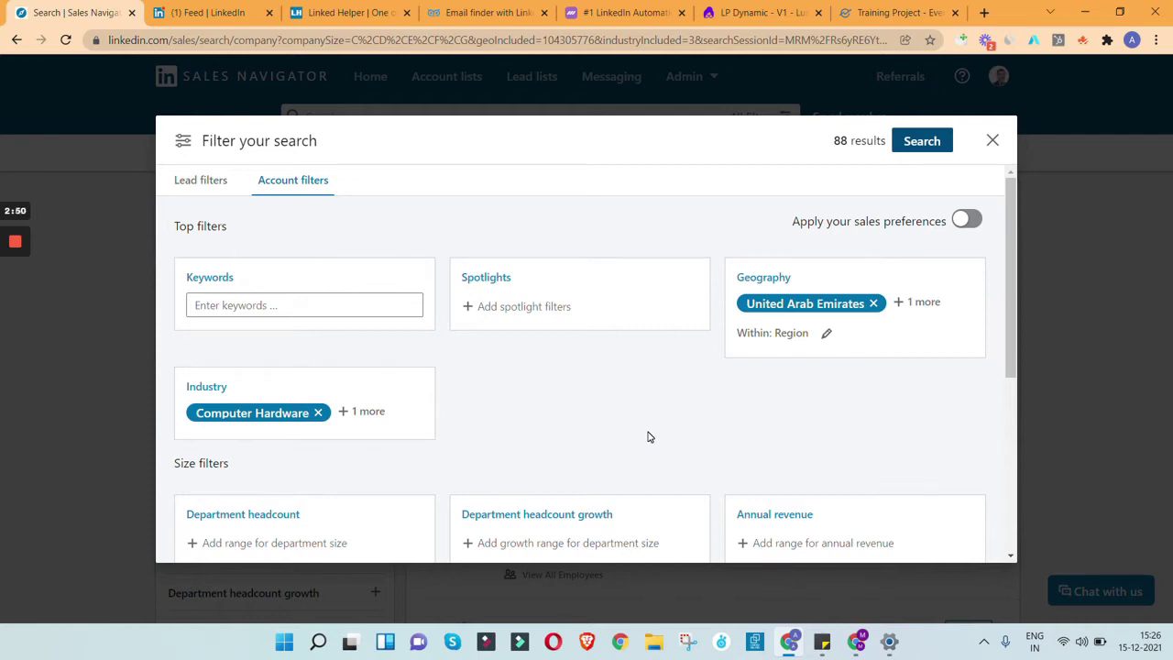
drag(1007, 218, 1018, 197)
click(206, 190)
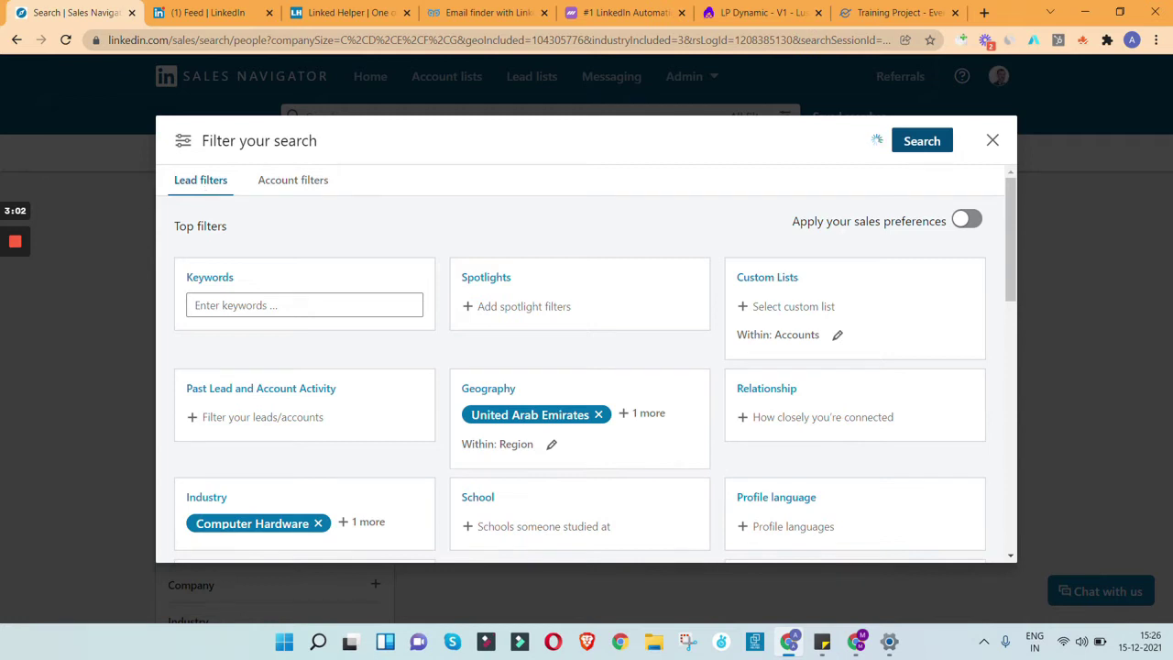
click(290, 189)
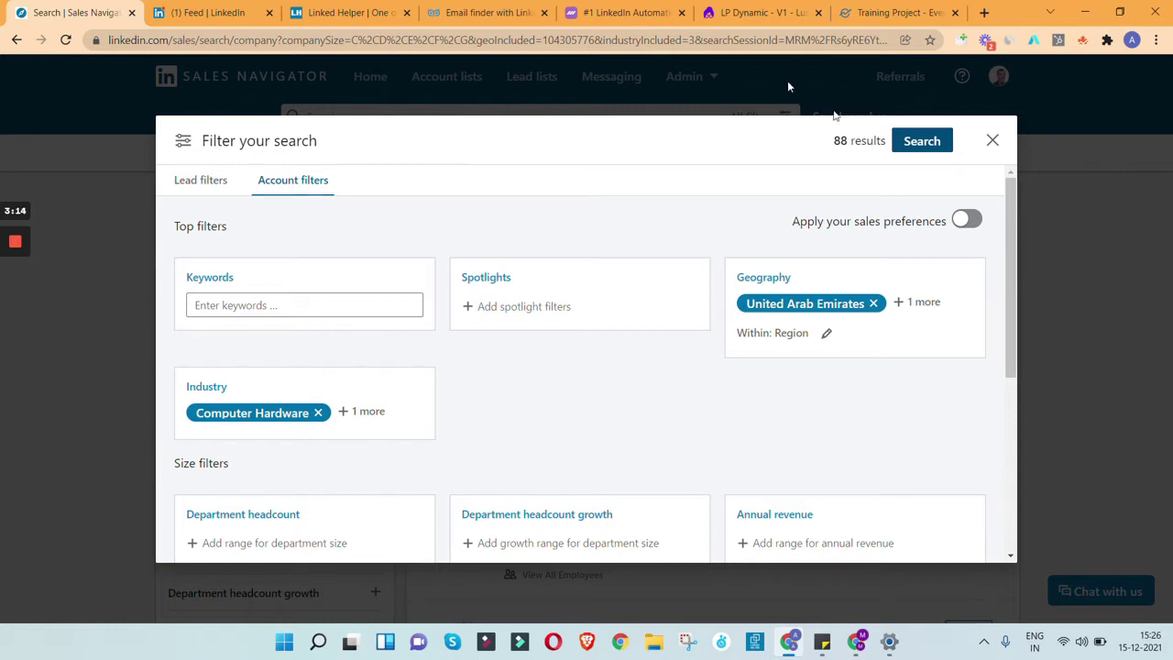
Step: Expand the Company headcount filter to view its ranges, and run the account search with the existing filters
drag(1009, 295, 1013, 476)
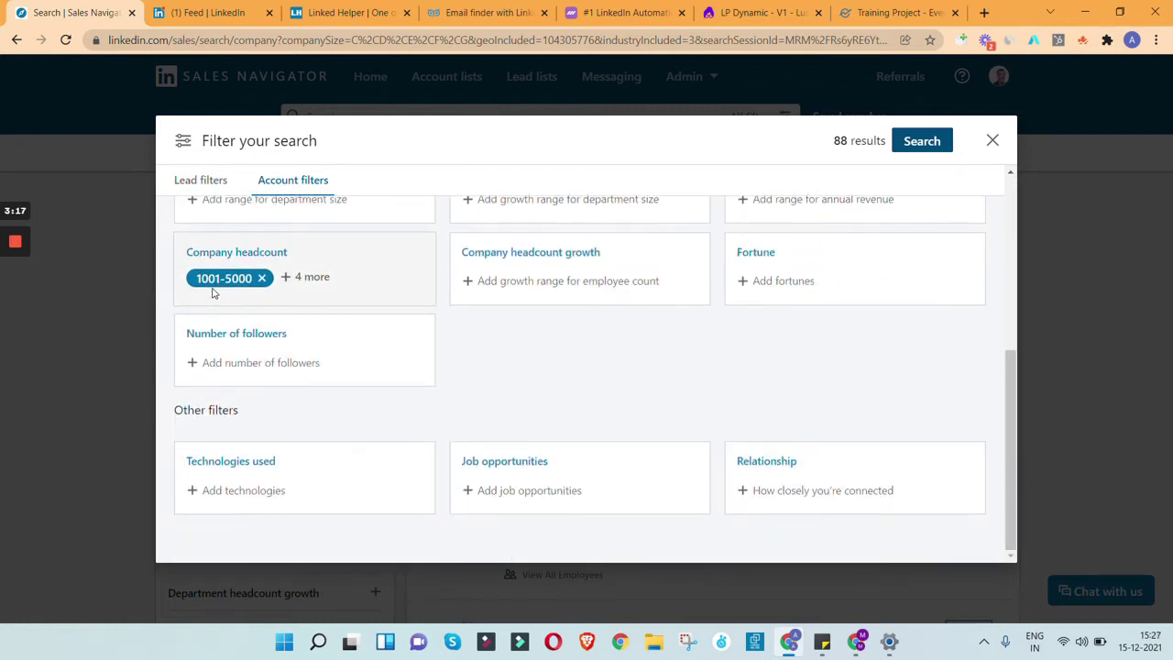
click(313, 277)
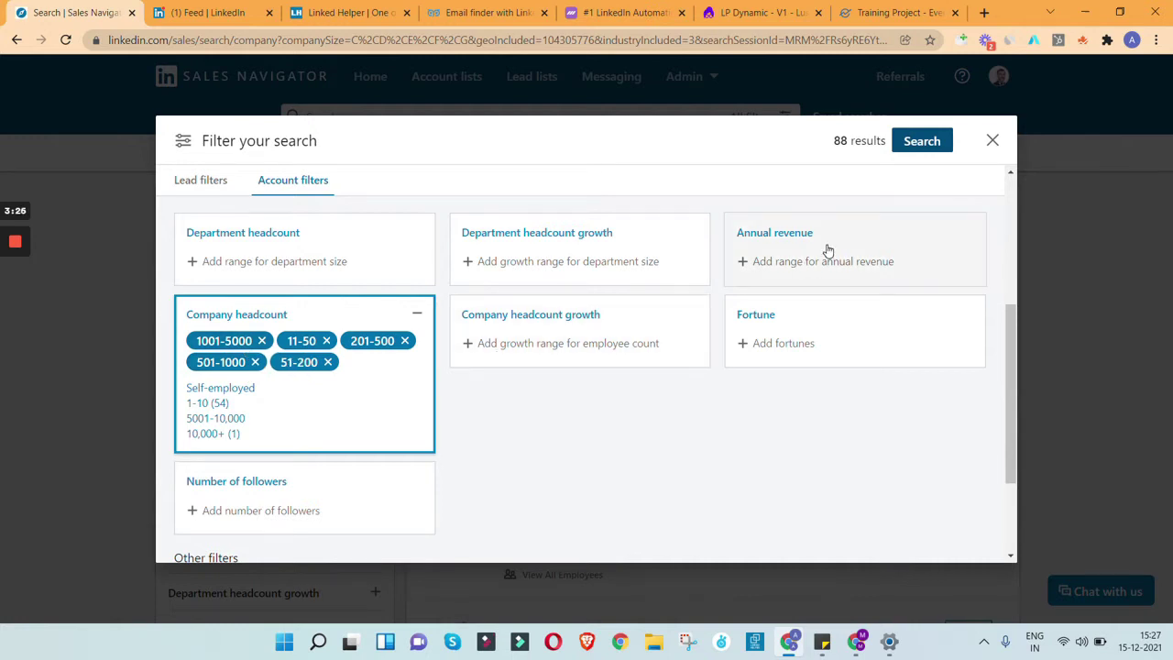
click(923, 141)
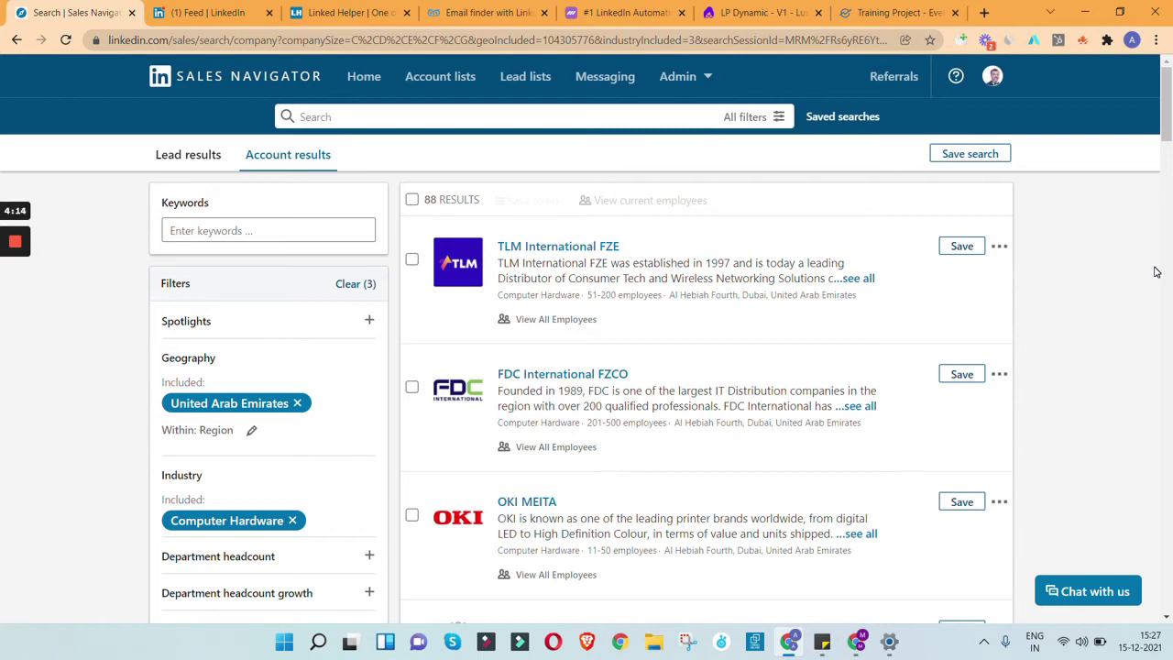
Step: Switch to the regular LinkedIn feed, rerun the recent search for "computer" and open the full set of result filters
mouse_move(259, 524)
click(221, 6)
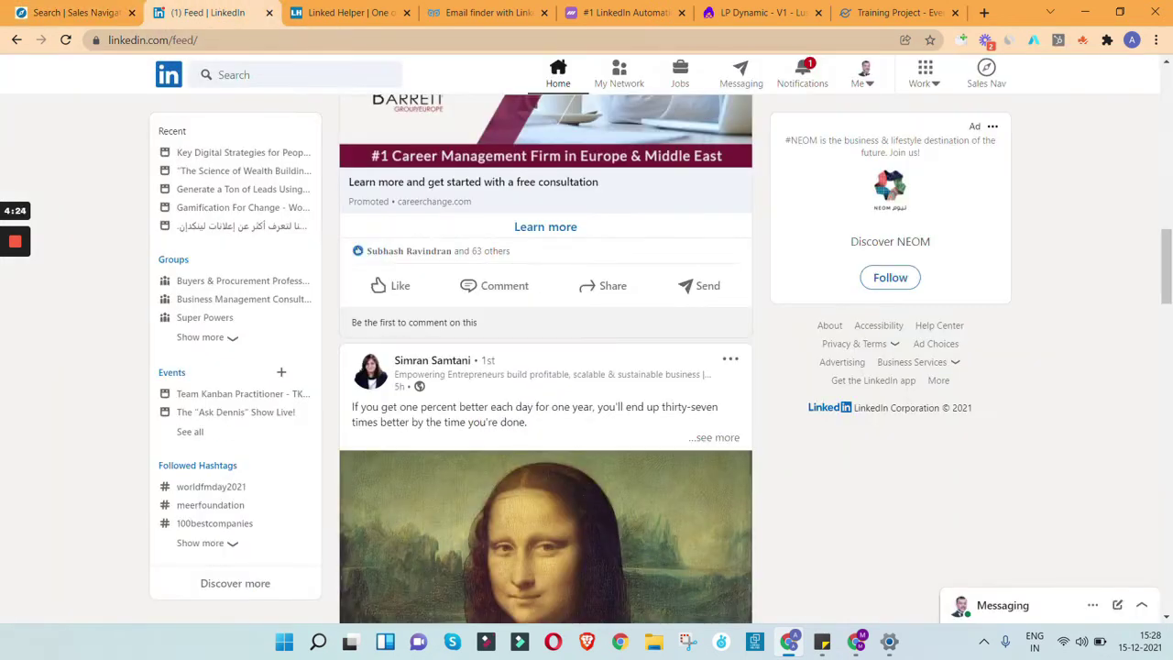
click(275, 74)
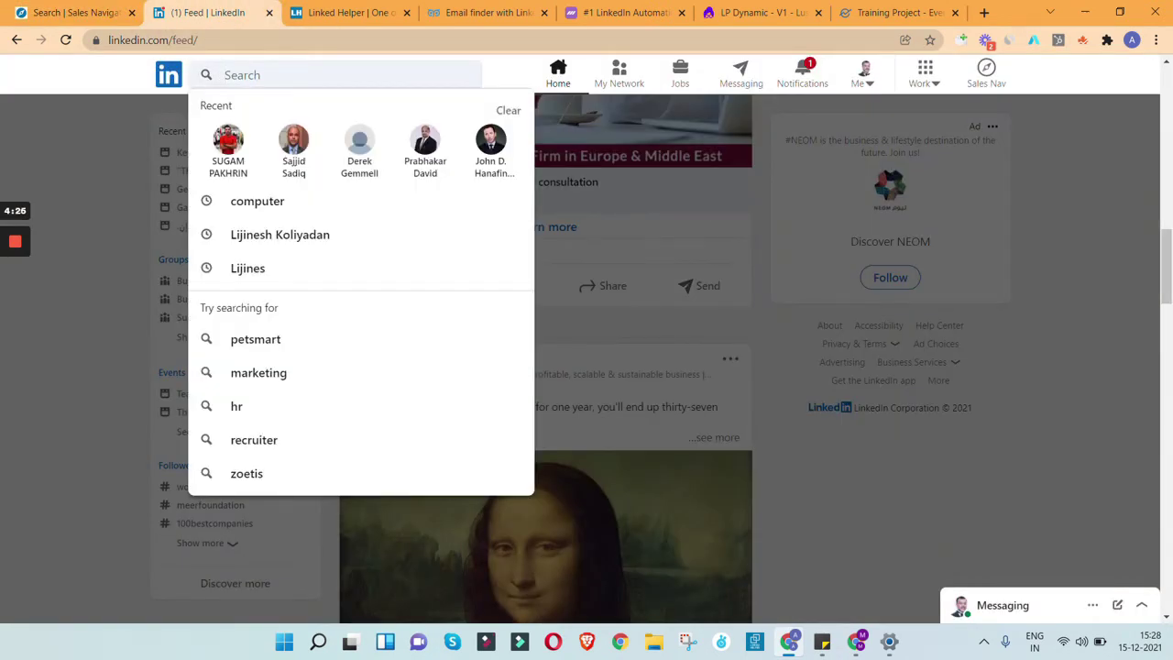
click(257, 203)
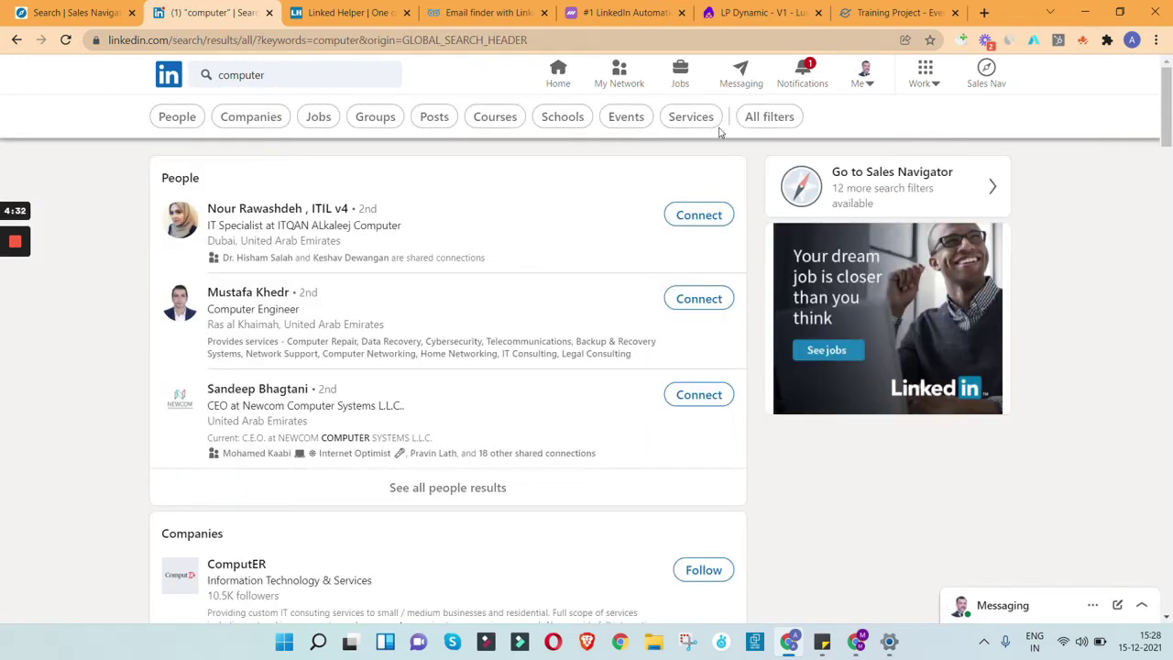
click(763, 118)
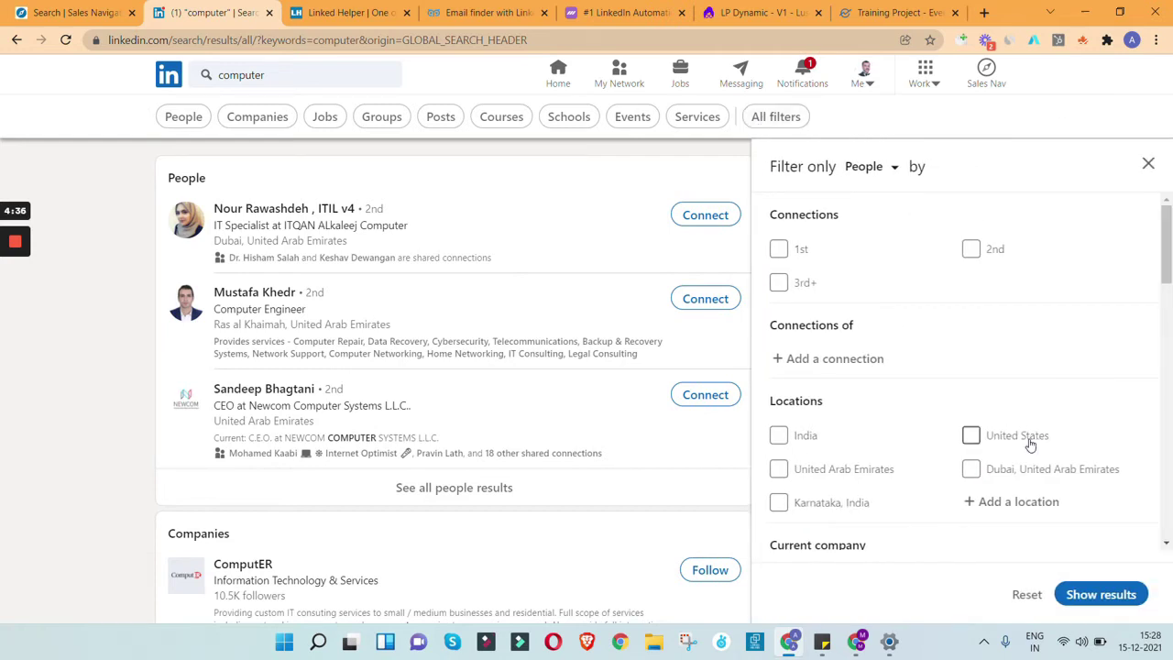
Step: Filter people by the location United Arab Emirates and the industry Computer Hardware, and look through the remaining people filters
click(778, 469)
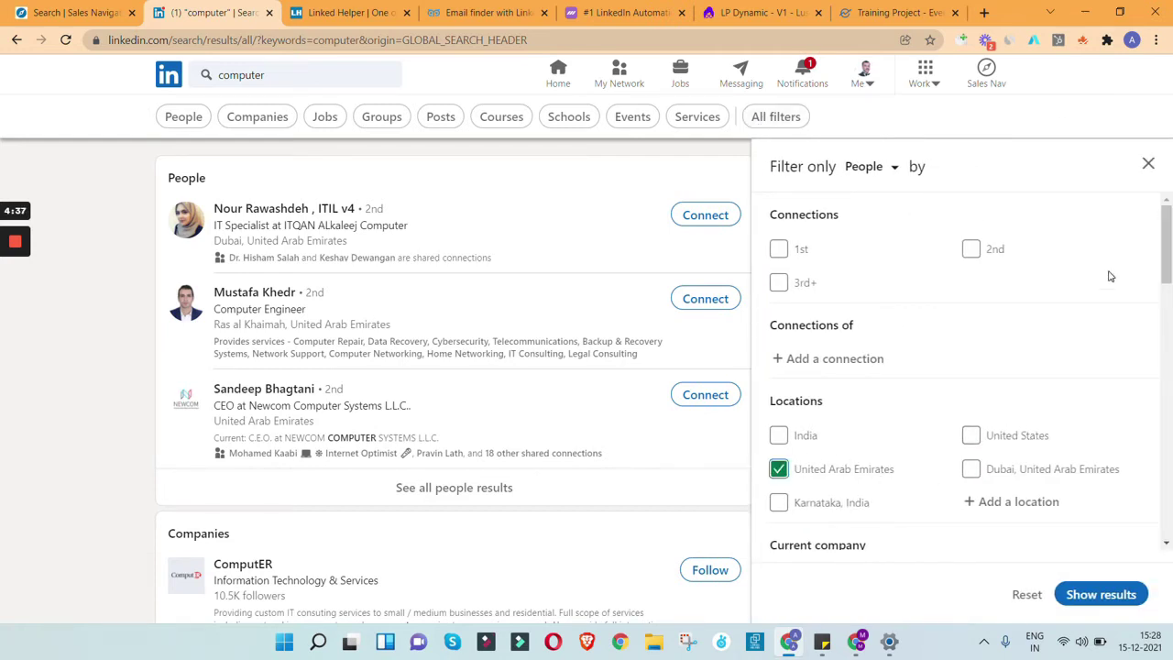
drag(1166, 233, 1169, 379)
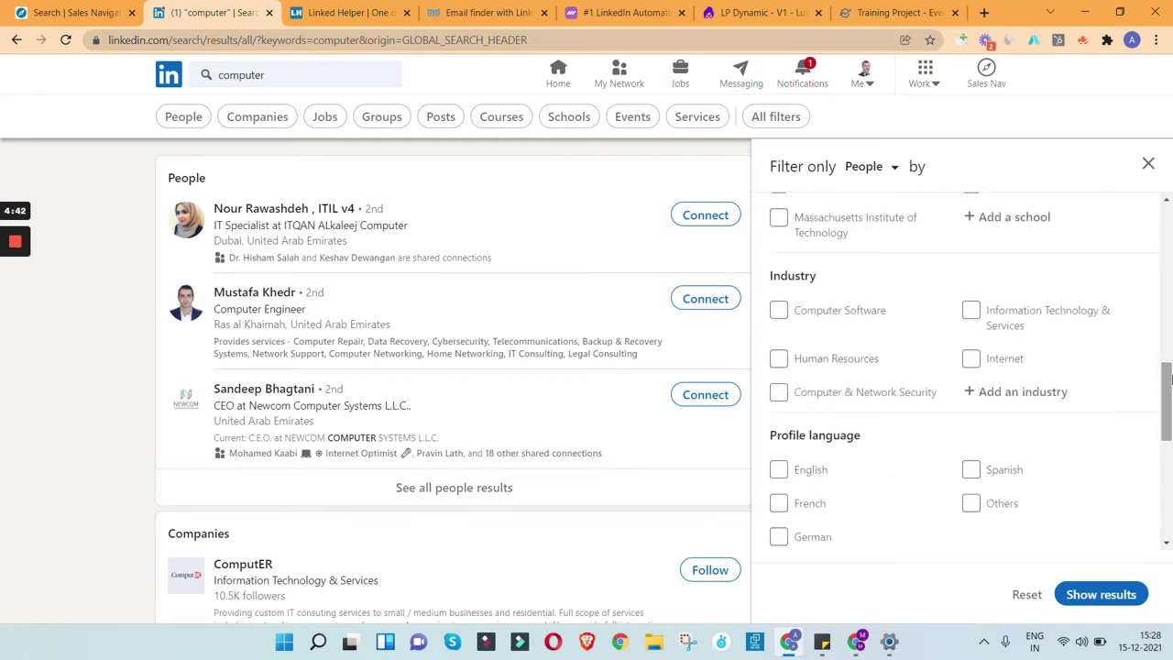
click(1010, 392)
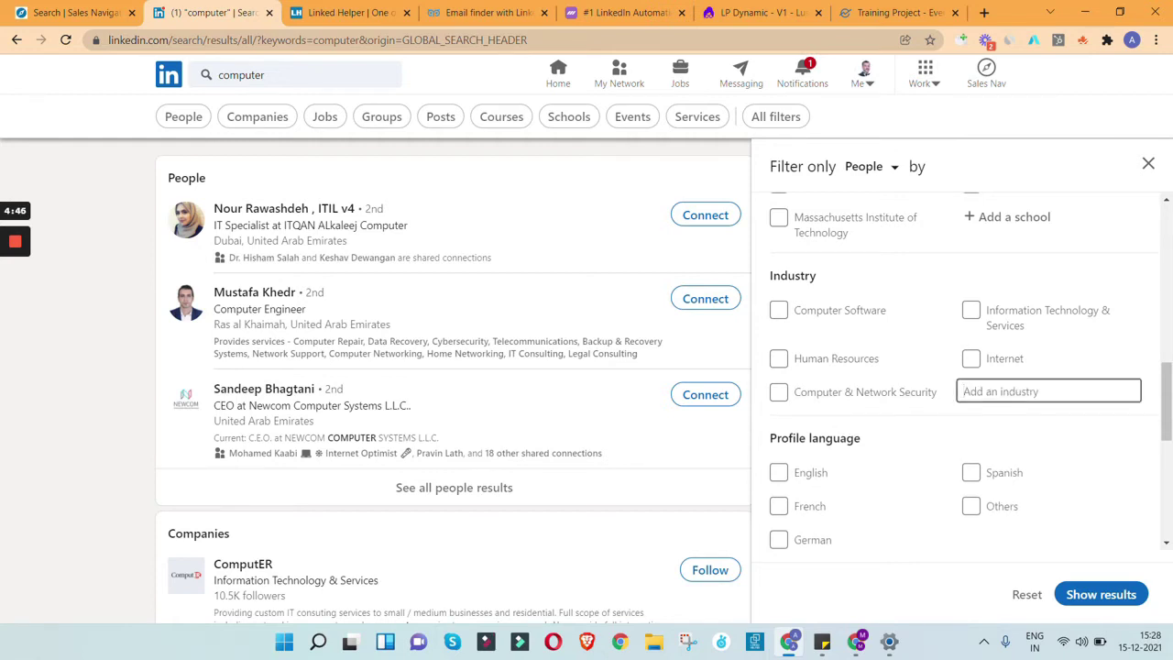
text(com)
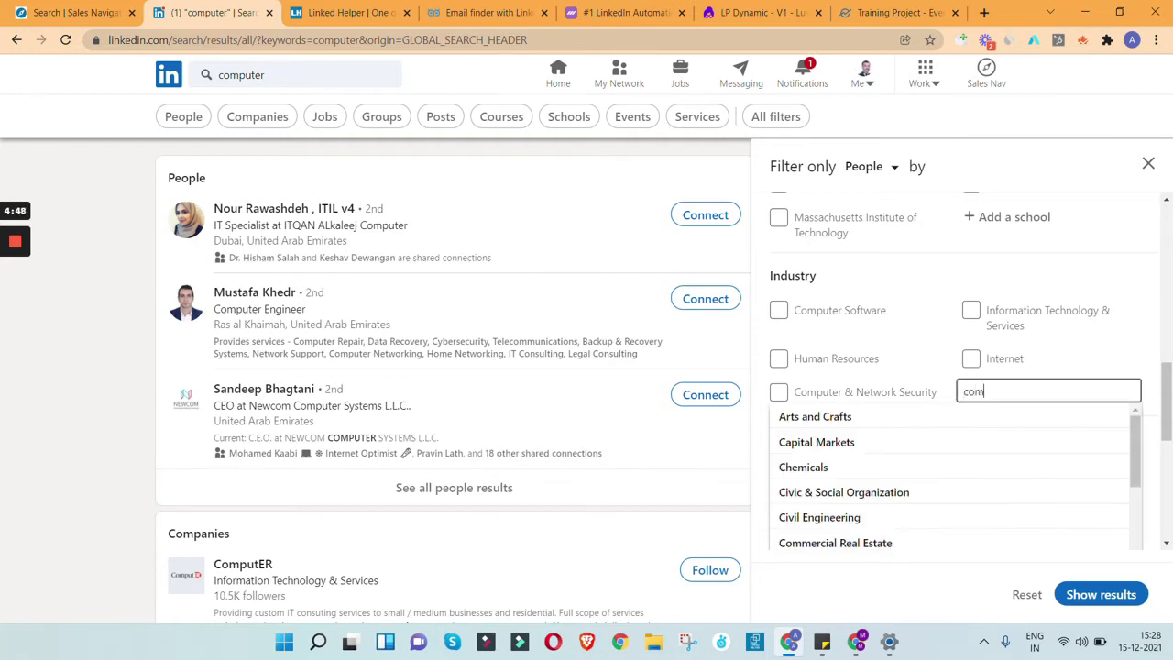
text(puter hard)
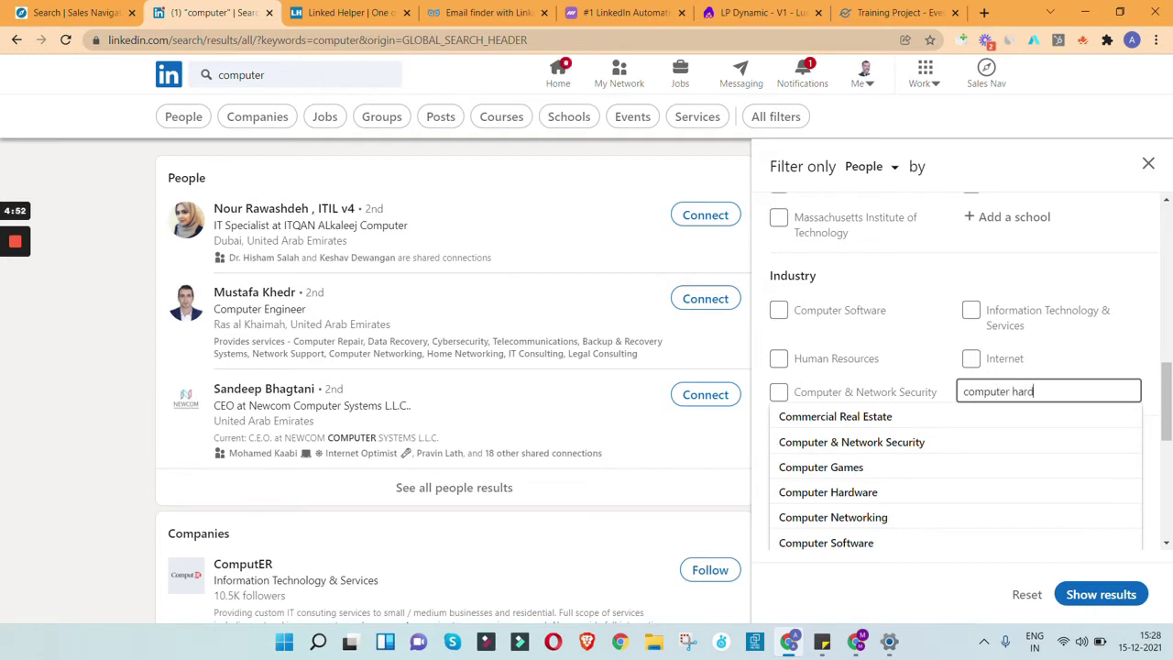
click(936, 416)
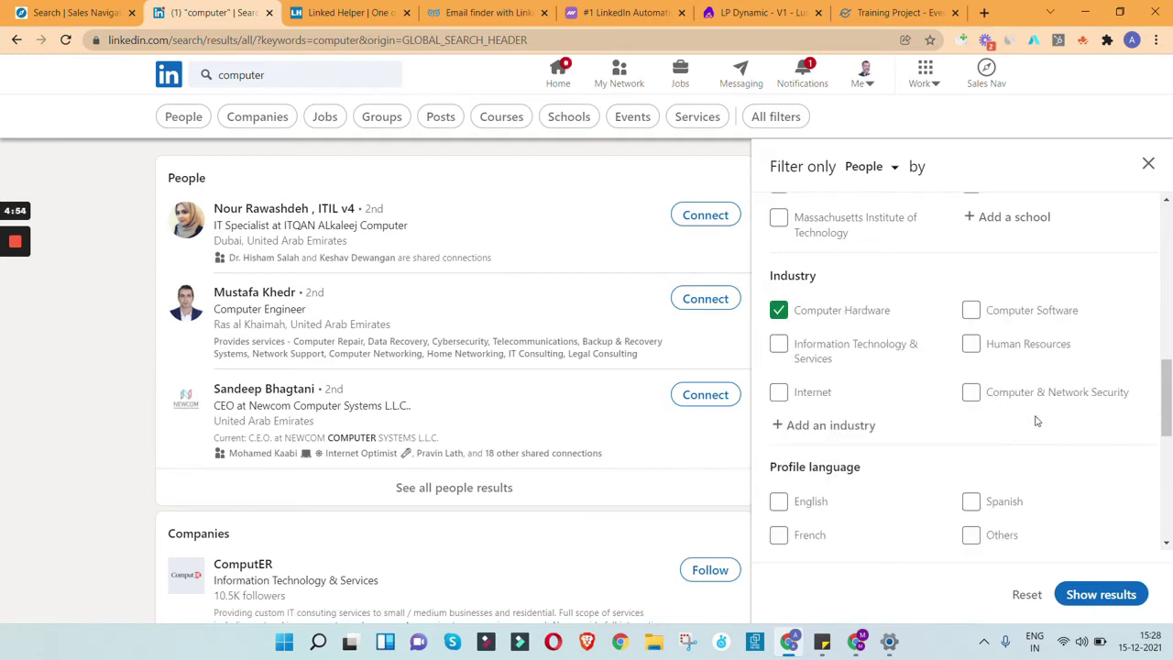
drag(1167, 399, 1168, 503)
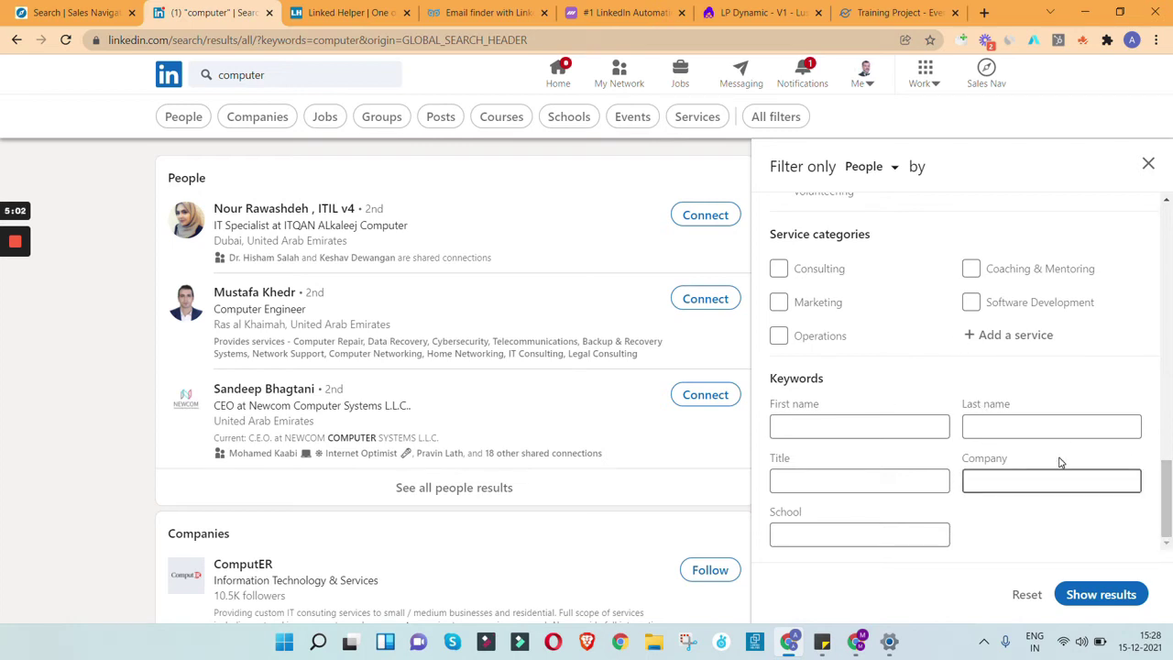
Step: Change the filtered result type to Companies and add Computer Hardware as the industry
click(894, 168)
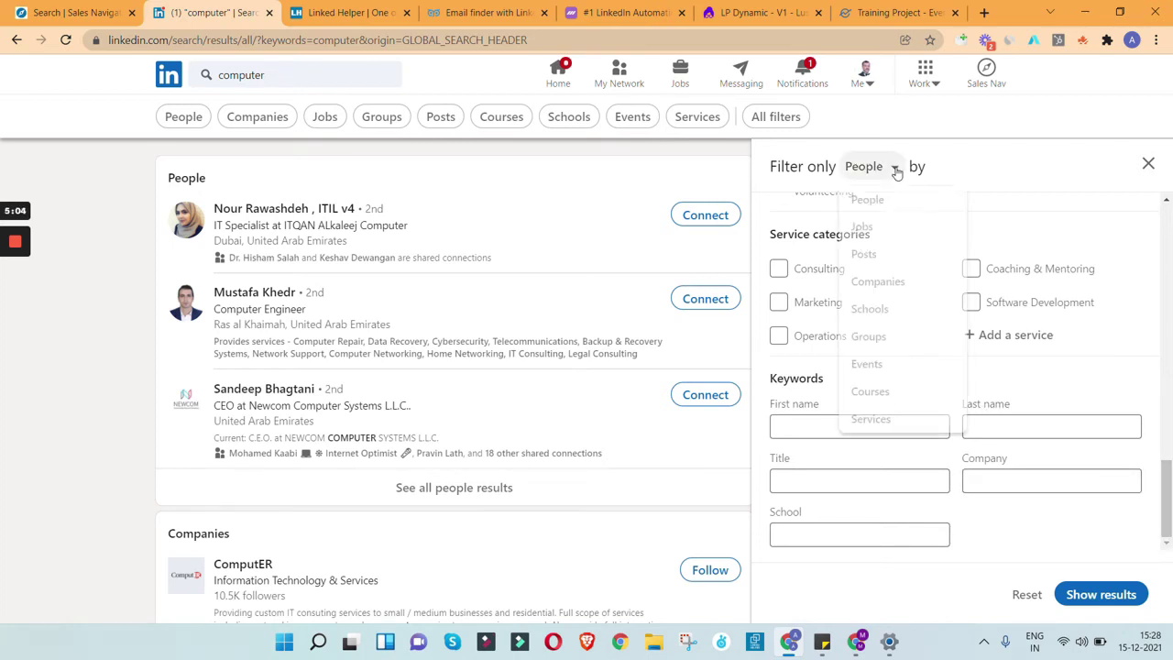
click(895, 286)
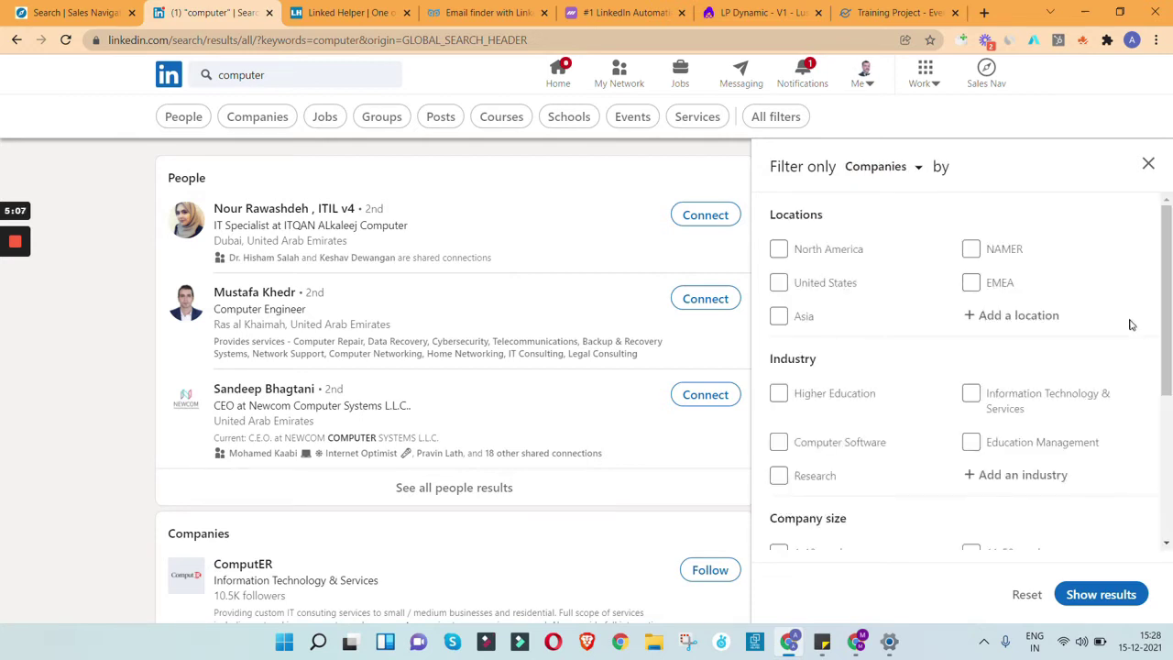
click(1026, 481)
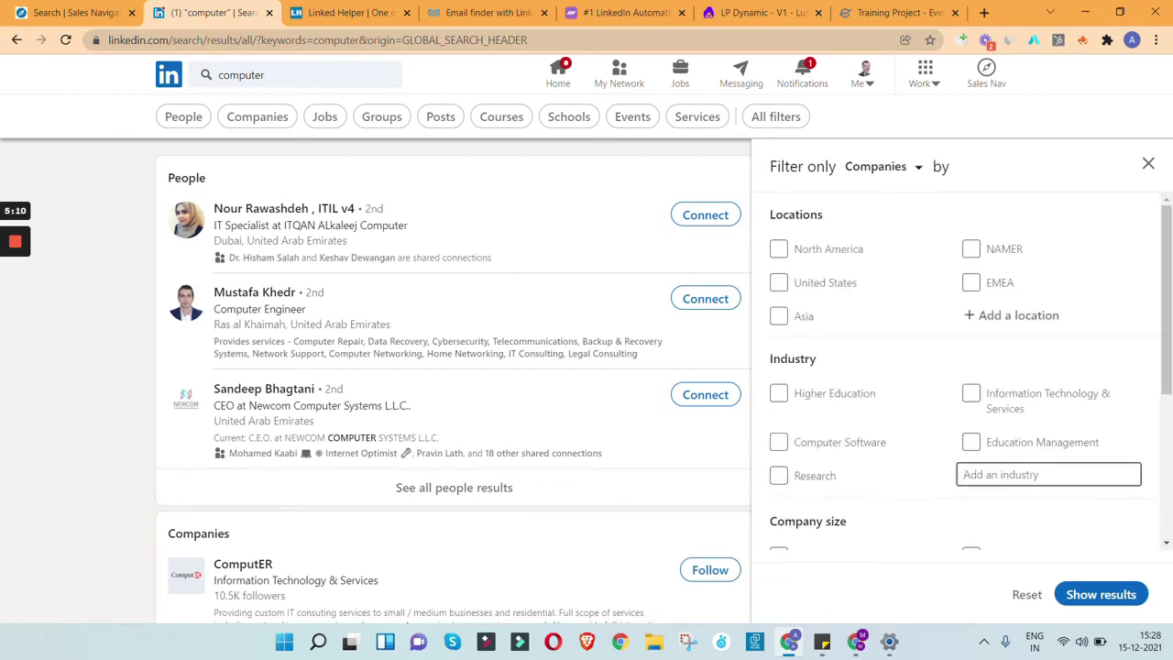
text(computer hard)
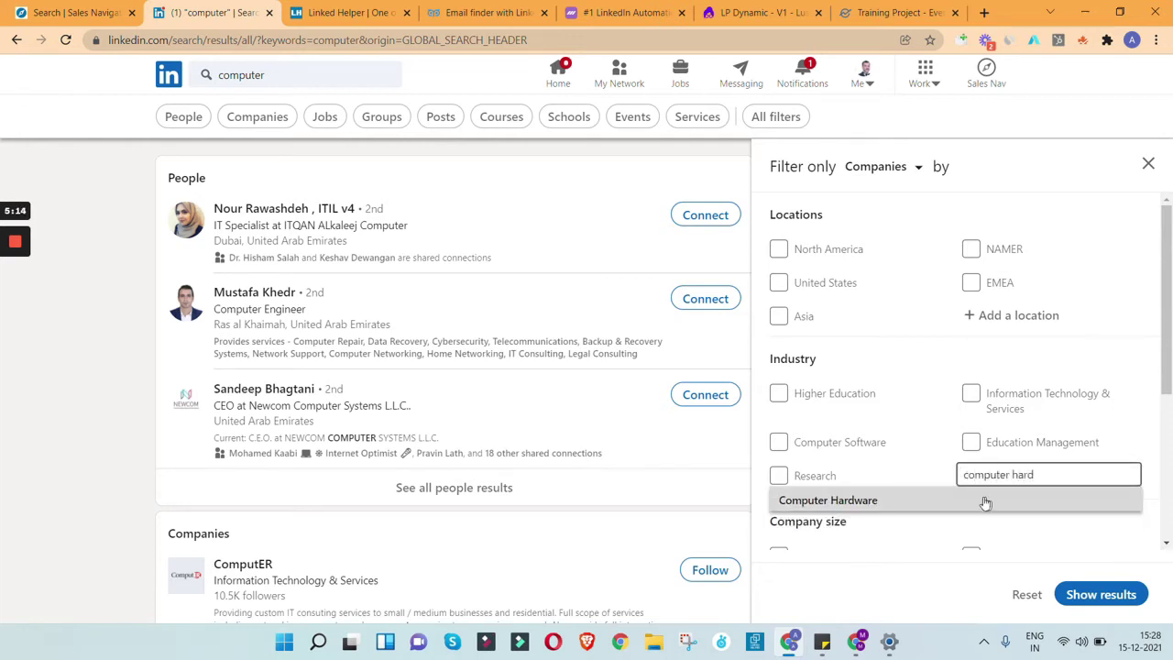
click(983, 500)
Step: Examine the remaining company filters, such as size, job listings and connections, and compare them with the Sales Navigator account filters
drag(1165, 332, 1167, 415)
scroll(1167, 415, down, 2)
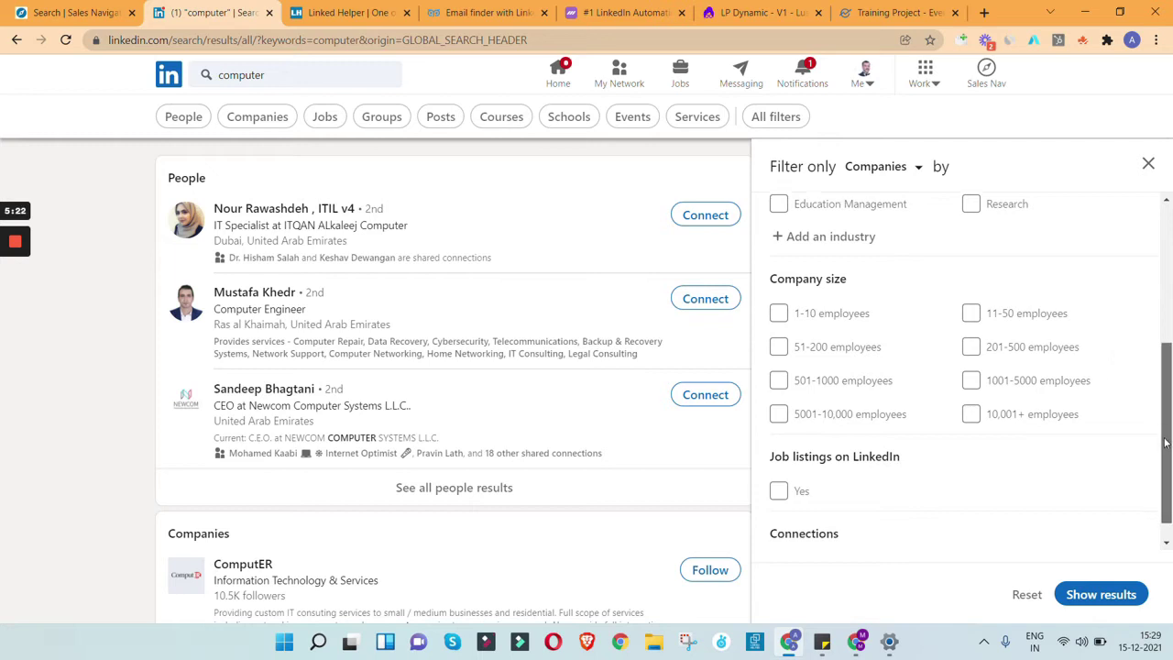
scroll(1168, 504, down, 1)
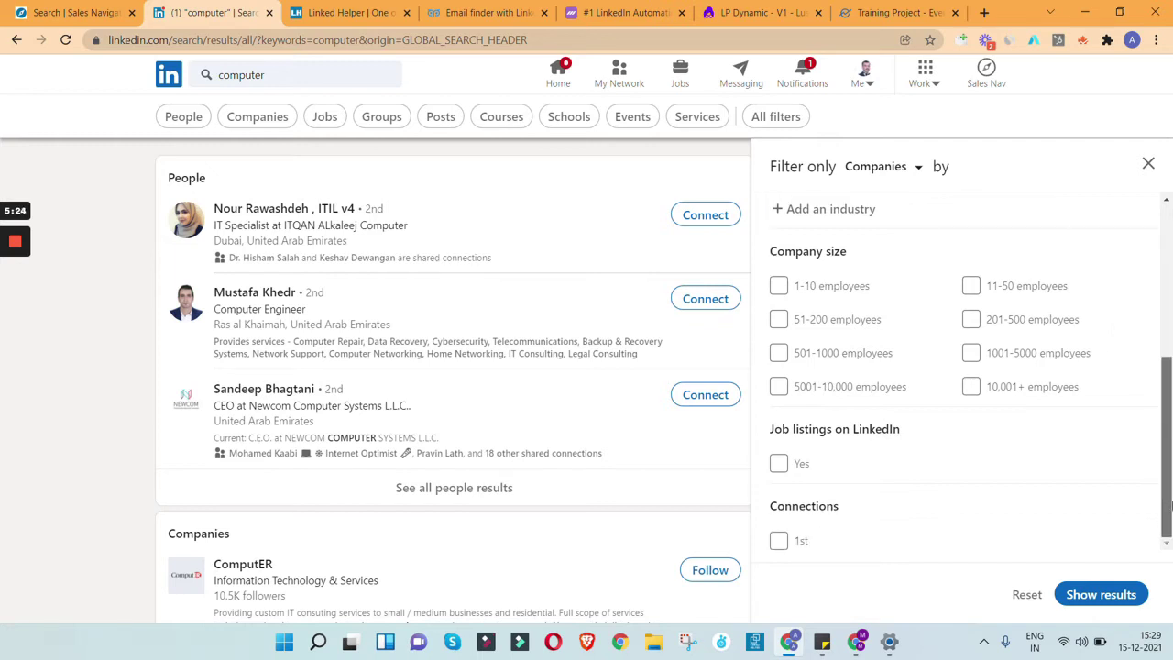
click(139, 12)
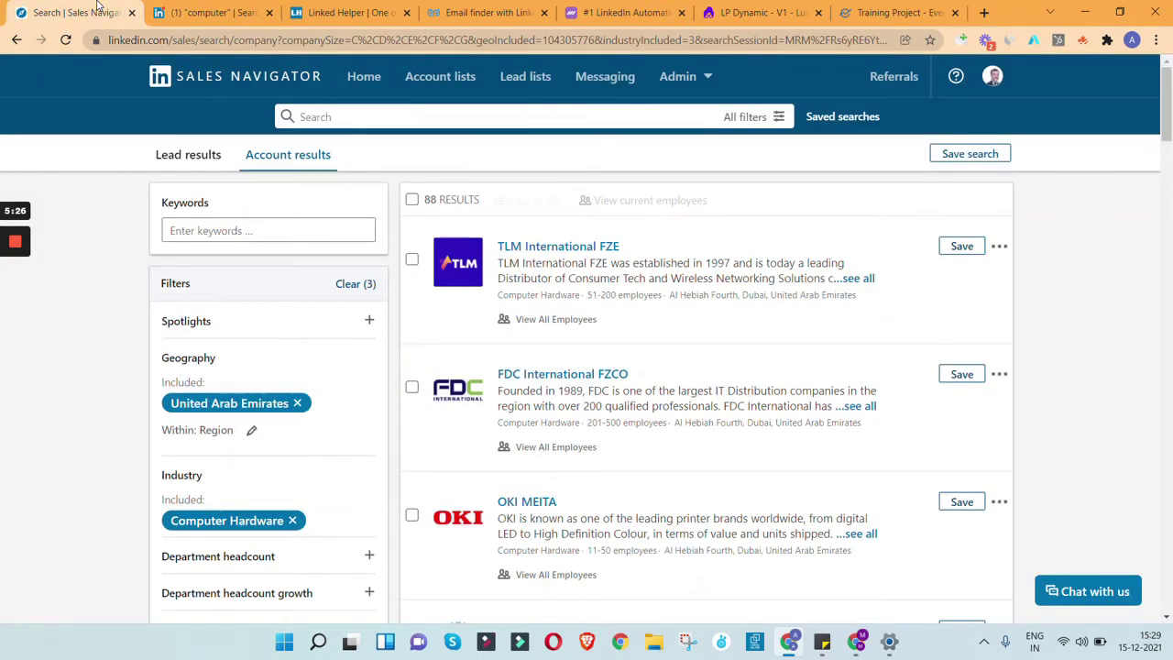
click(179, 7)
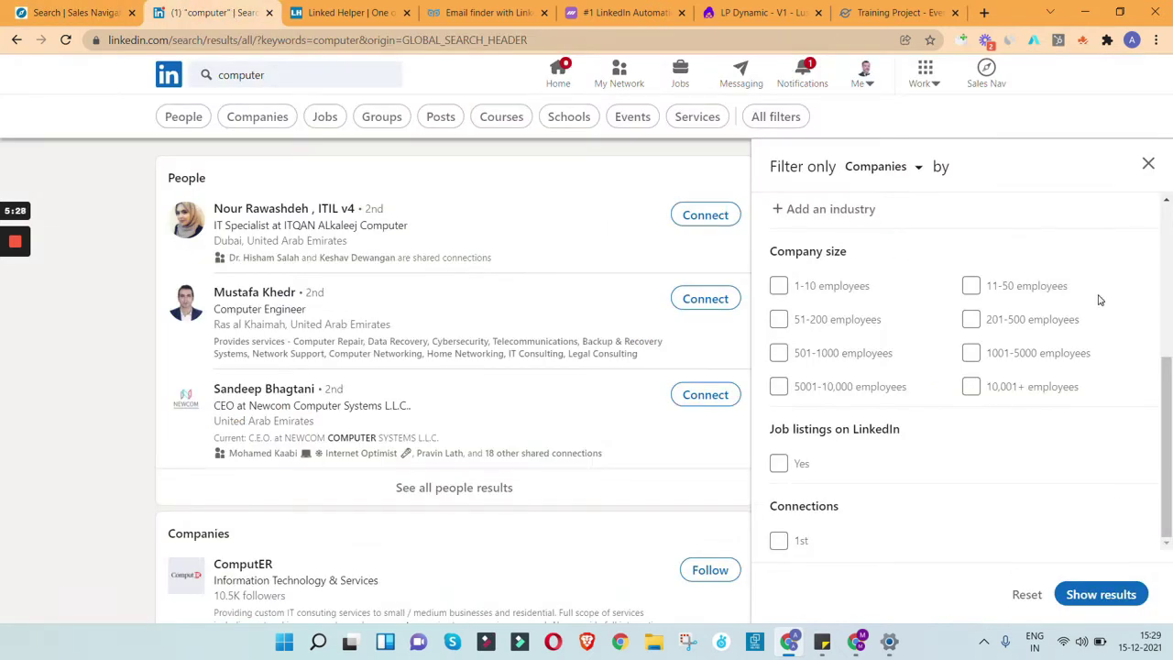
scroll(1169, 414, up, 3)
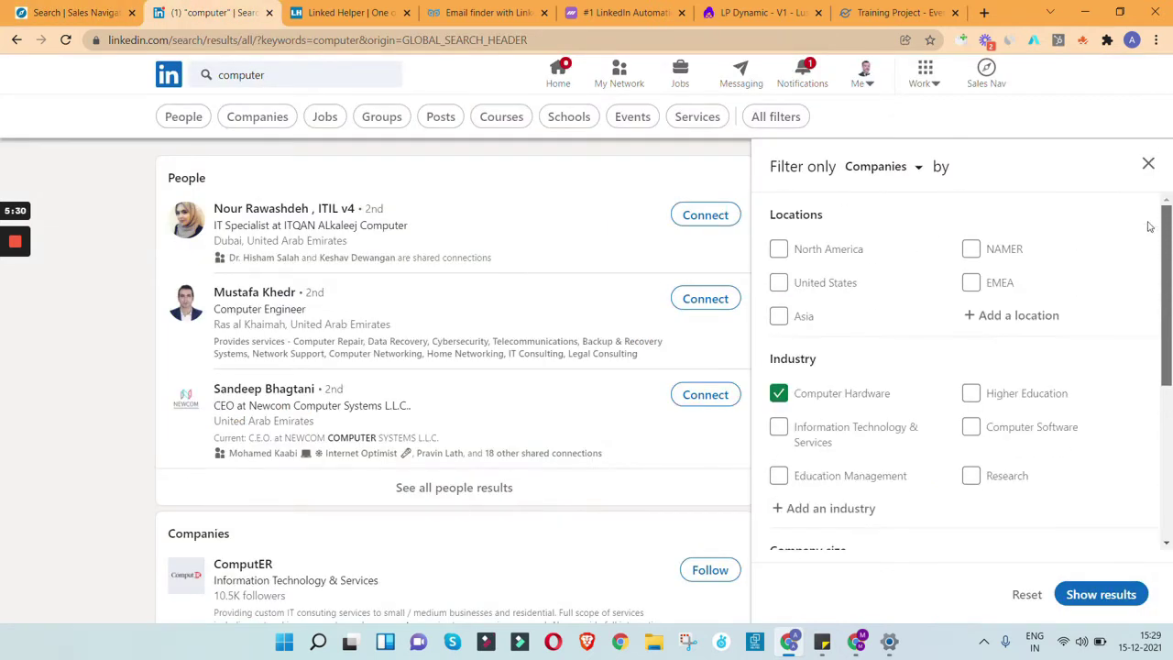
scroll(1169, 396, down, 2)
scroll(1170, 396, down, 2)
scroll(1168, 330, up, 3)
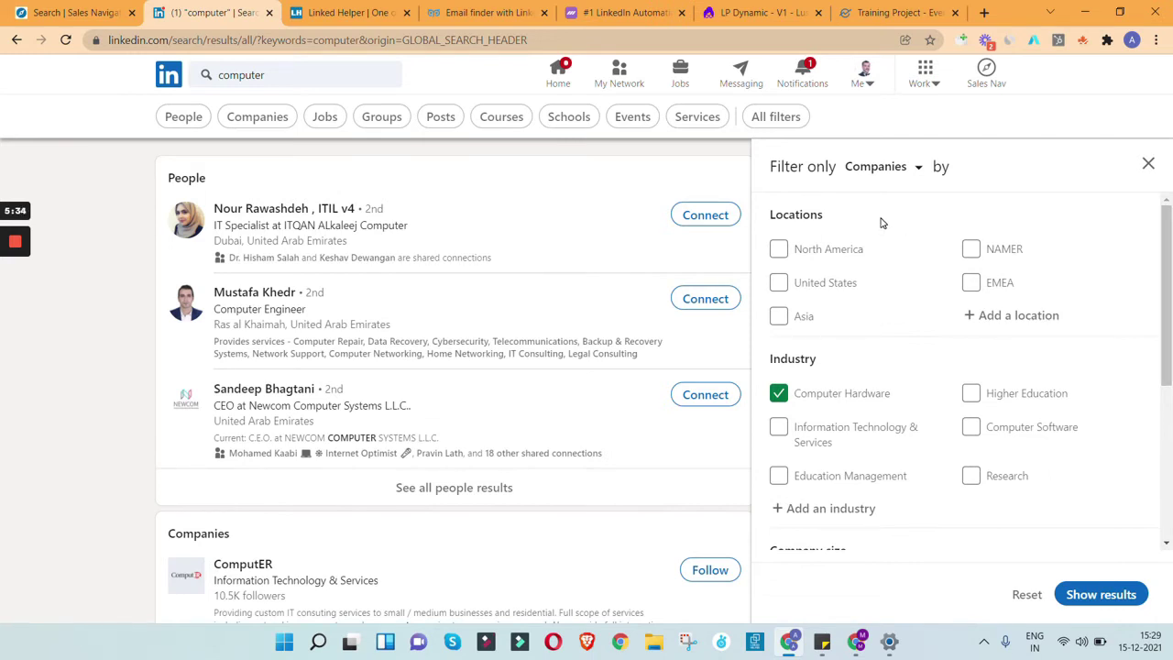
click(101, 13)
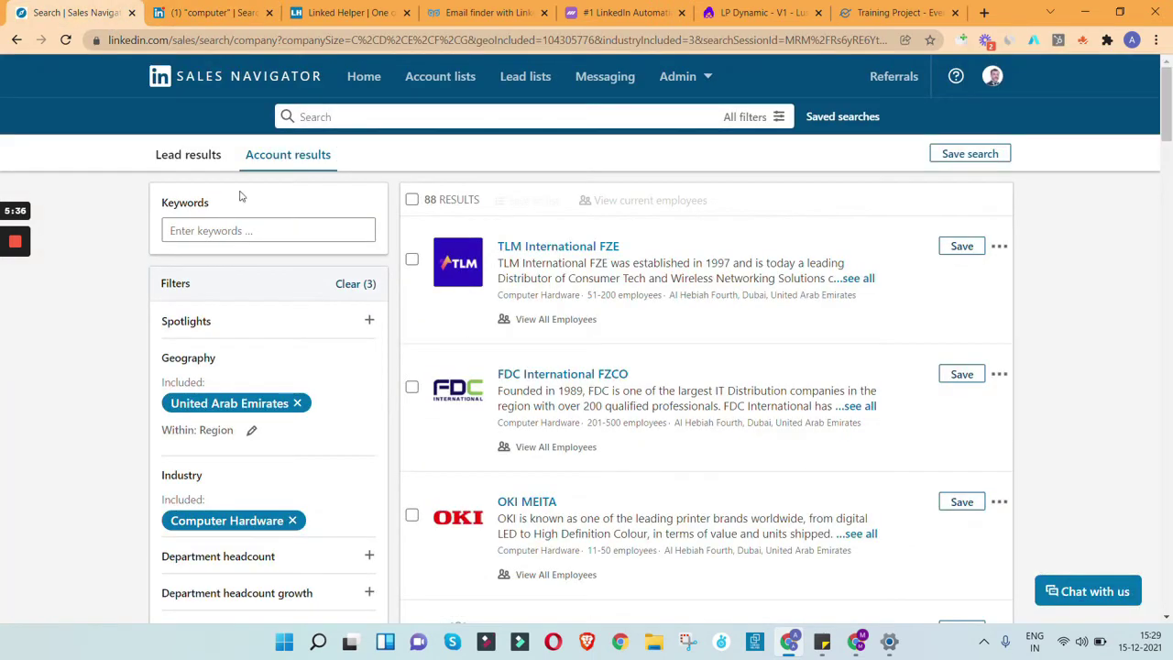
Step: Show regular LinkedIn's Computer Hardware companies, limit their location to United Arab Emirates, and compare them with the Sales Navigator account results
click(203, 13)
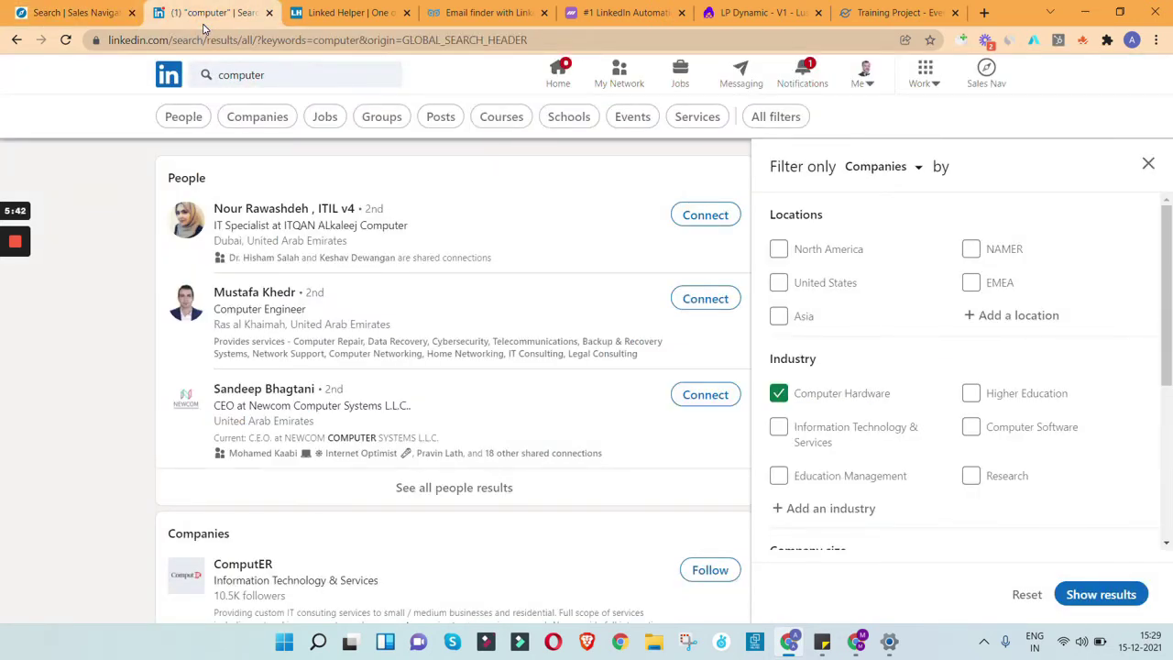
click(1084, 594)
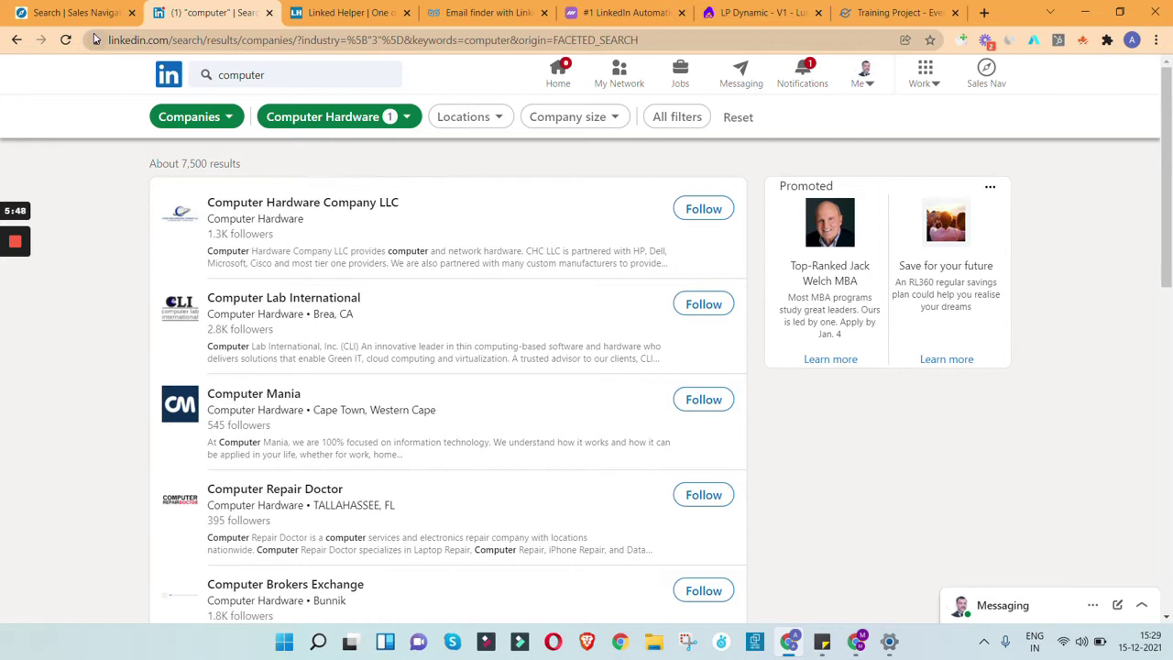
click(478, 118)
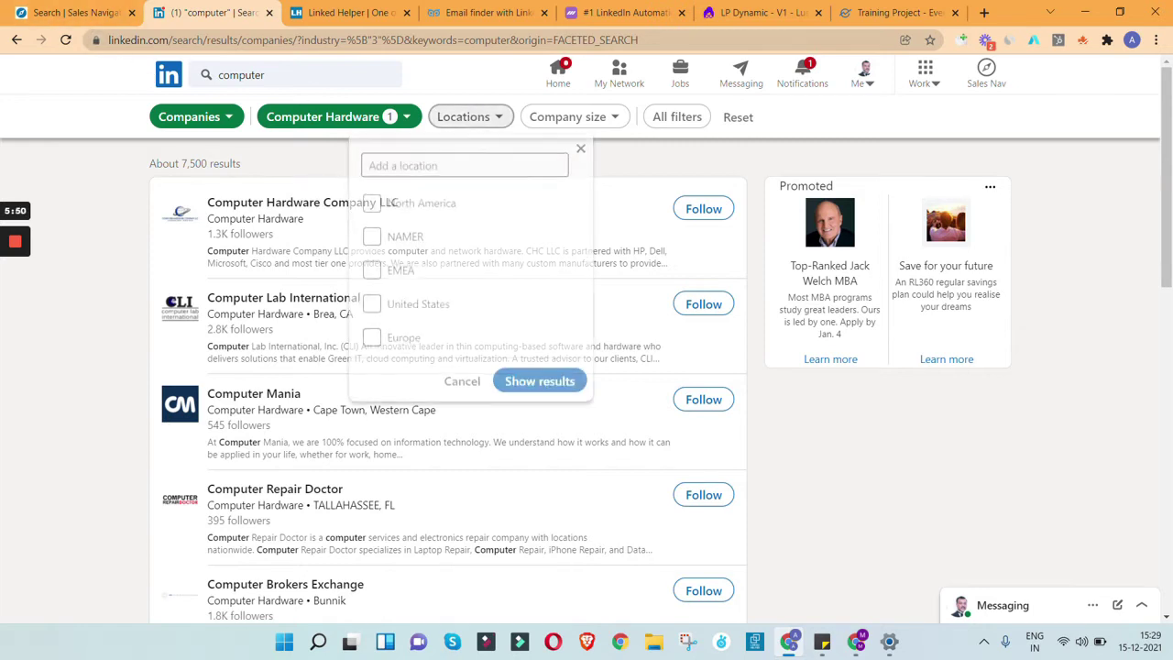
text(united)
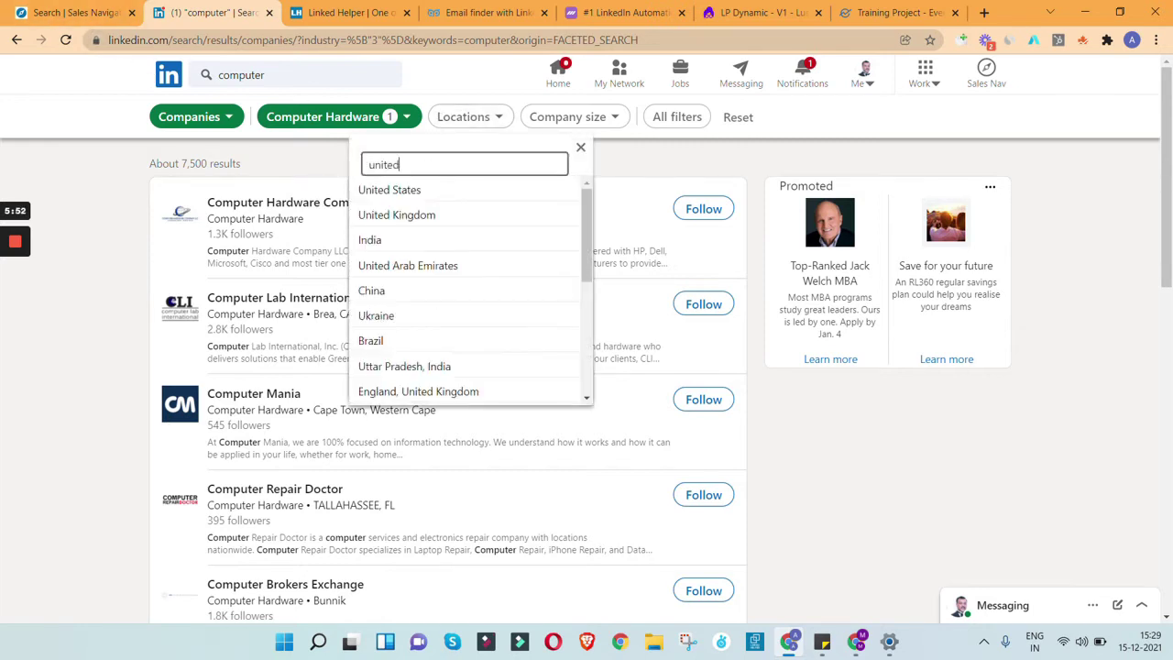
click(456, 248)
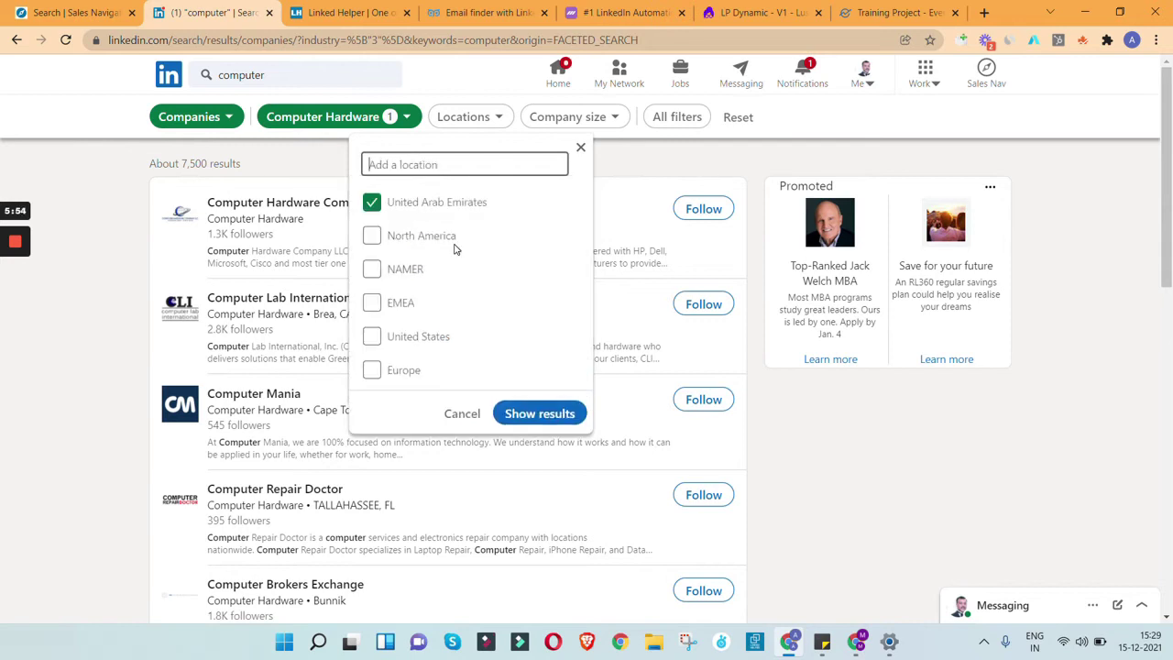
click(528, 416)
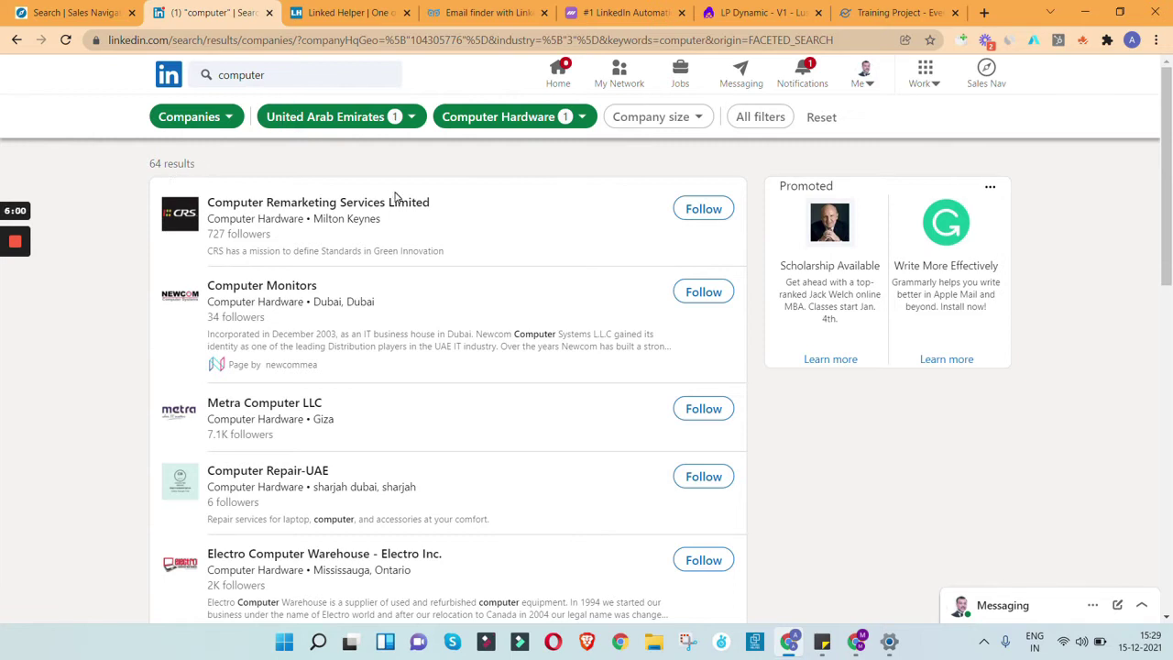
click(74, 13)
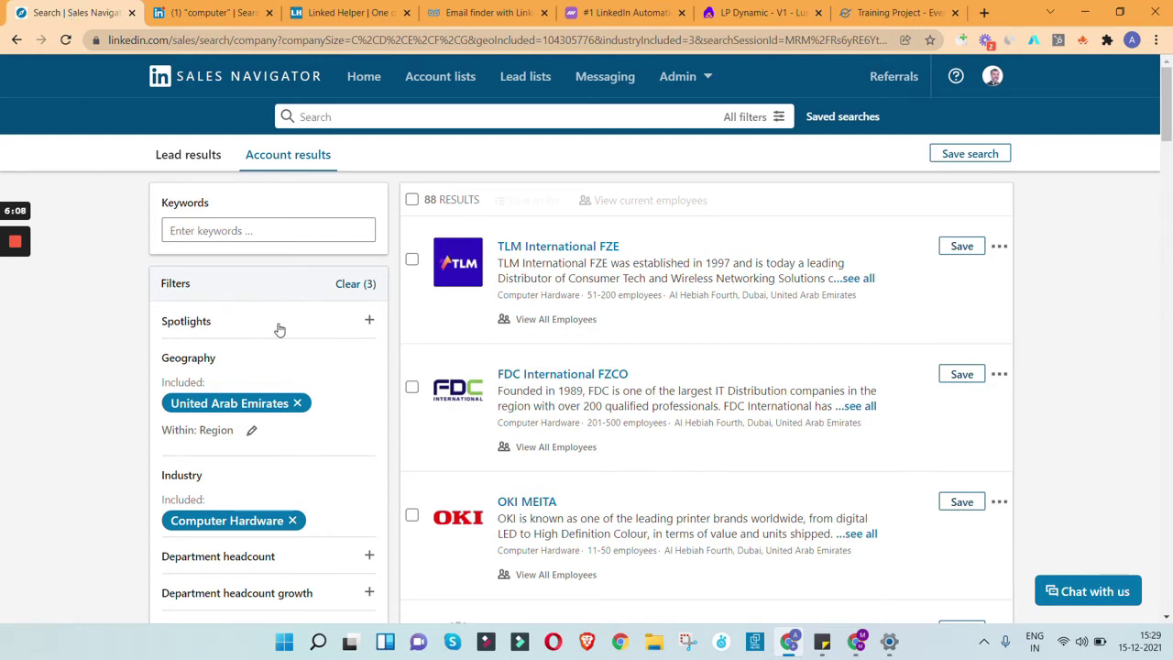
drag(1167, 116, 1166, 62)
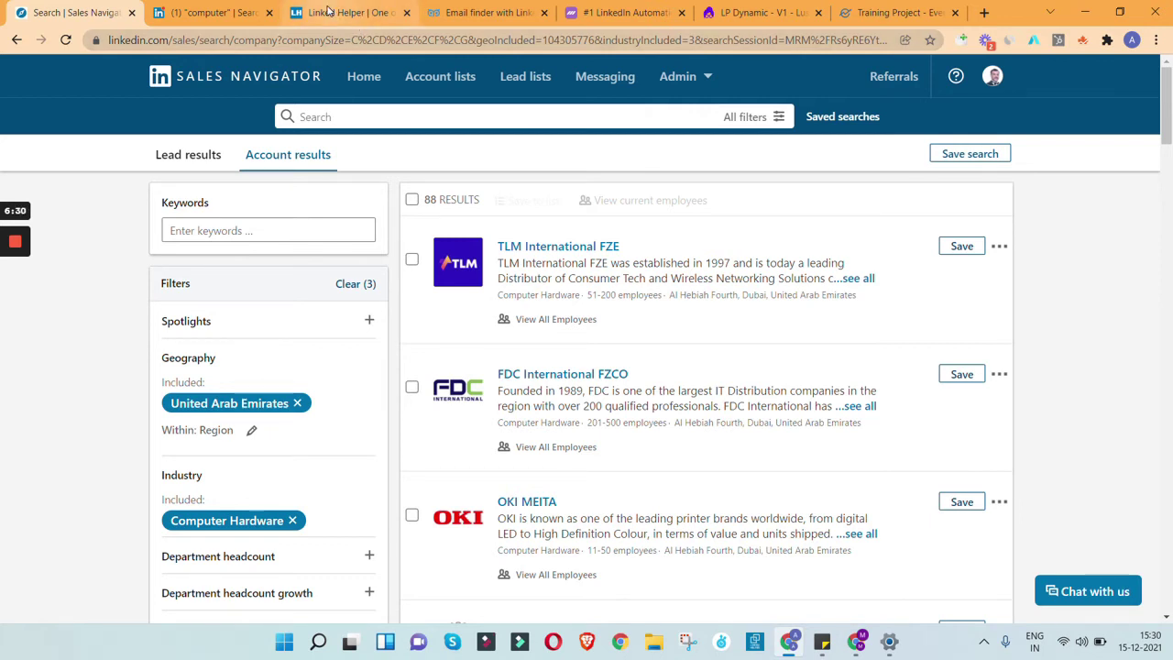
Step: Look through the websites of the LinkedIn lead generation tools Linked Helper, GetProspect and Dripify
click(328, 10)
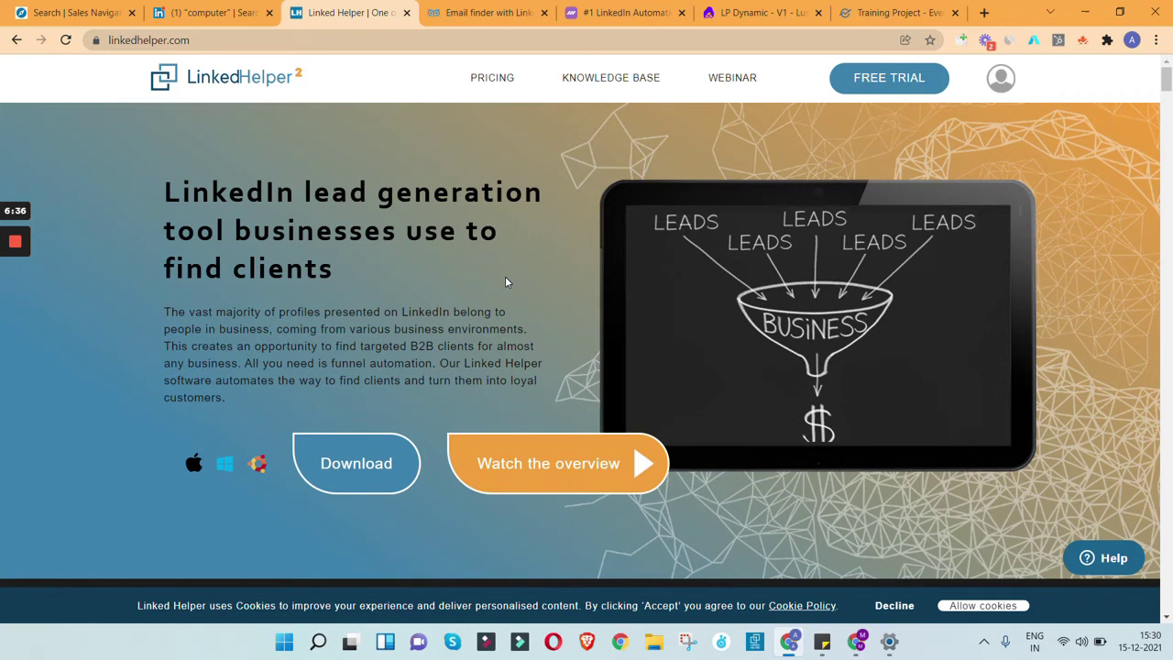
click(463, 17)
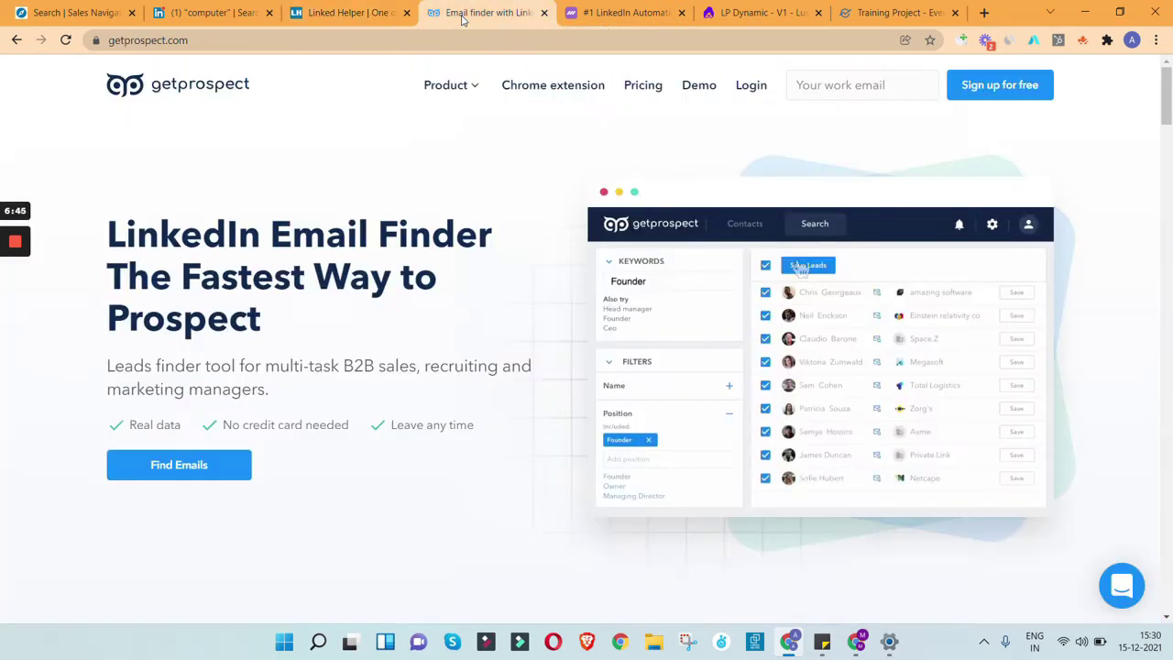
click(370, 19)
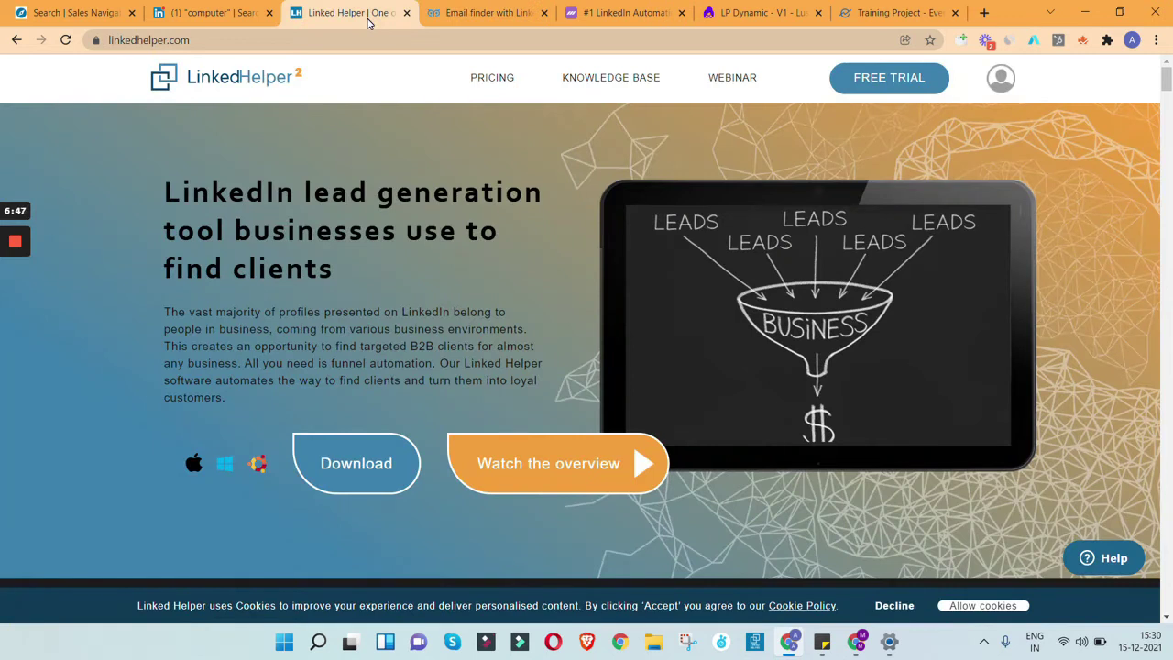
click(501, 22)
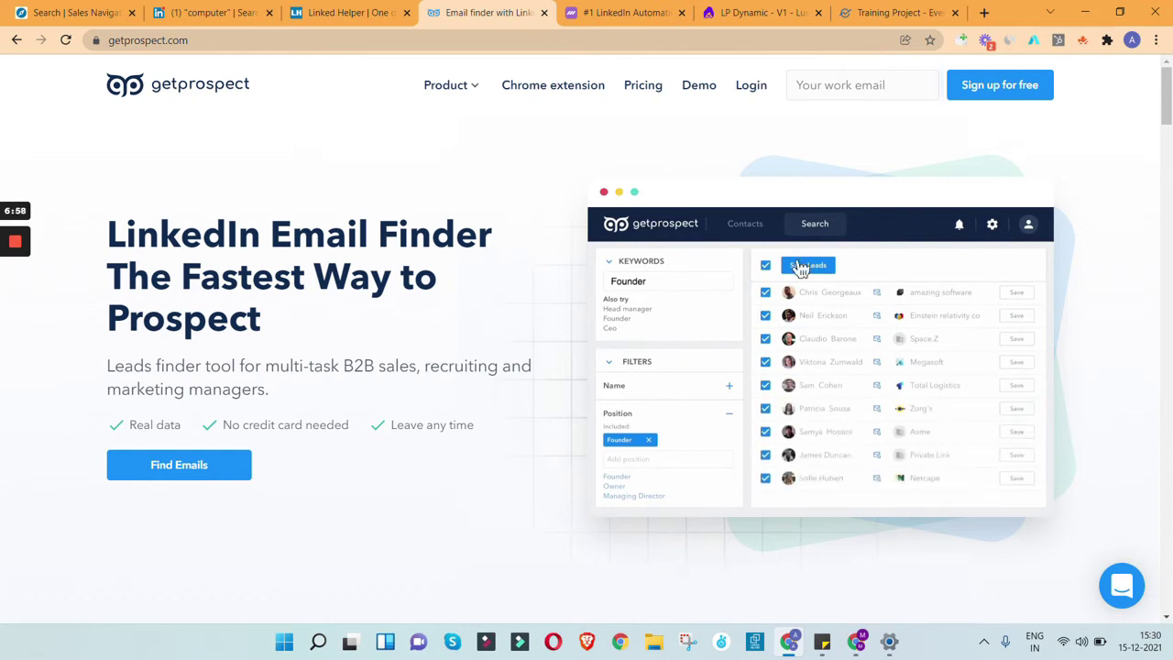
click(602, 12)
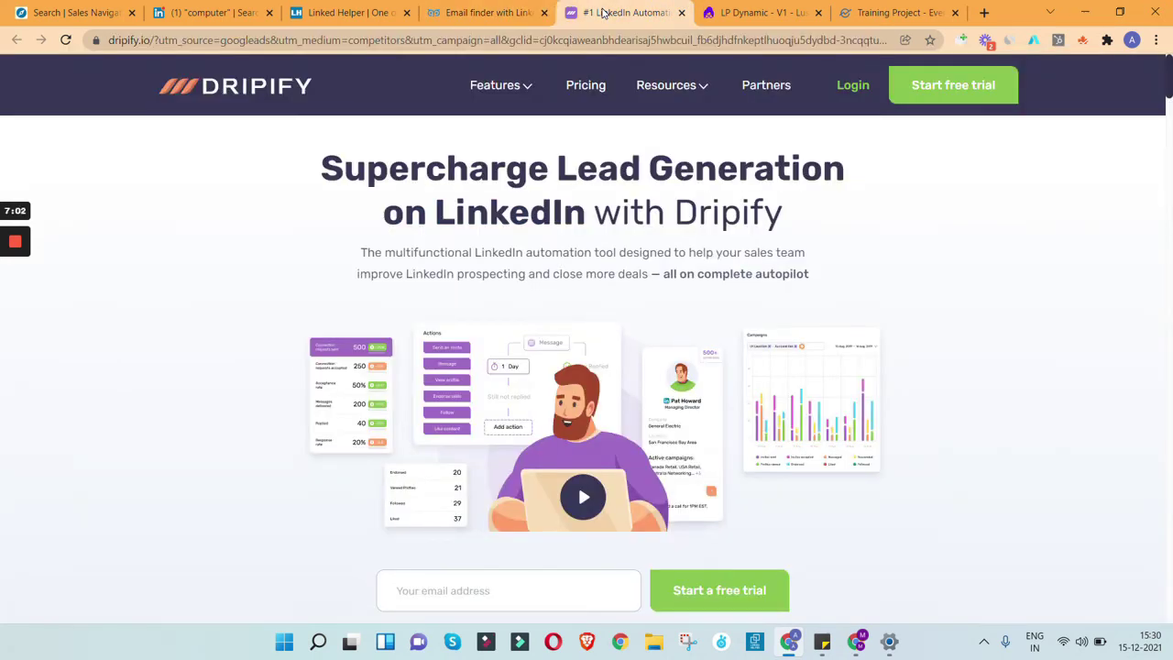
drag(557, 168, 587, 213)
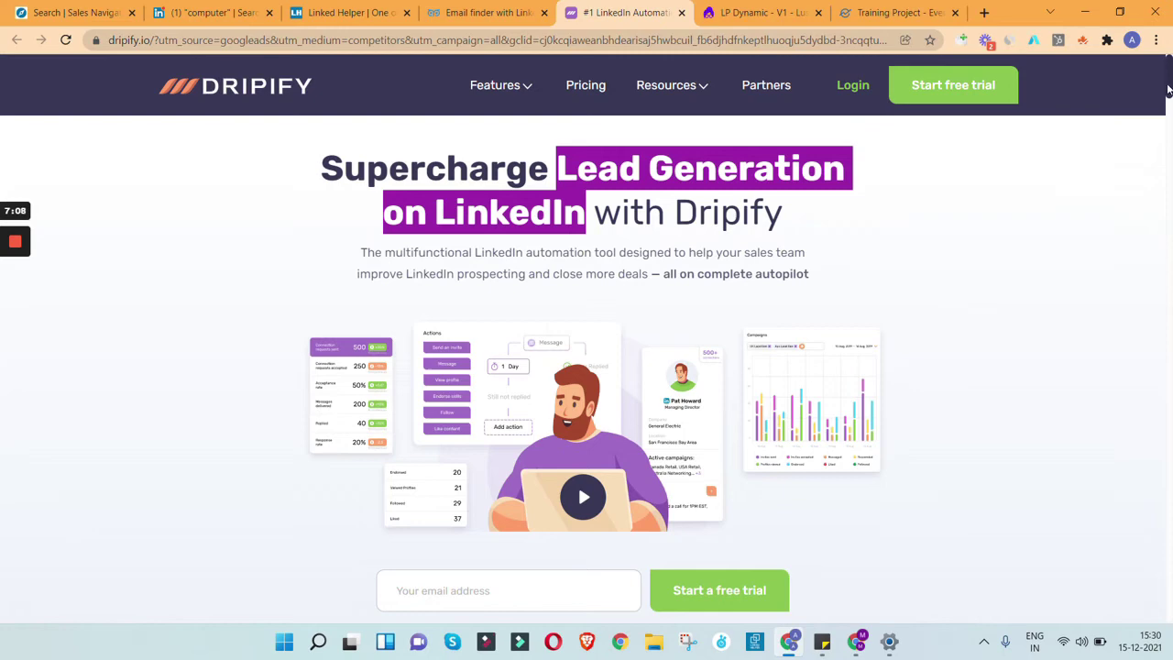
drag(1168, 89, 1159, 23)
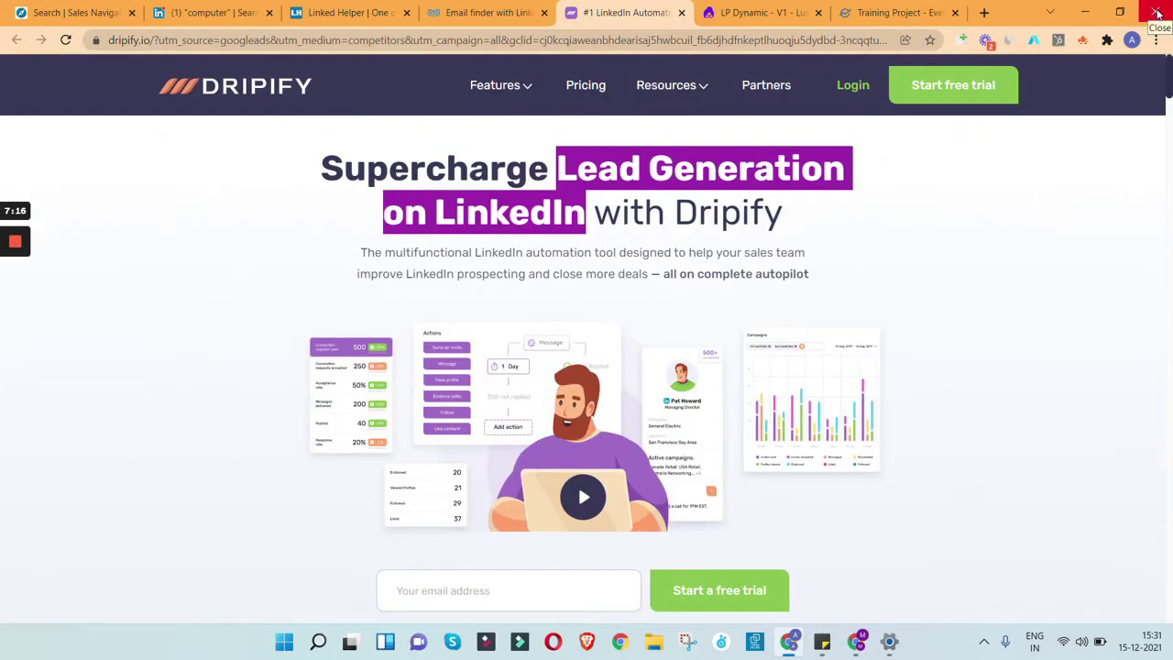
click(322, 20)
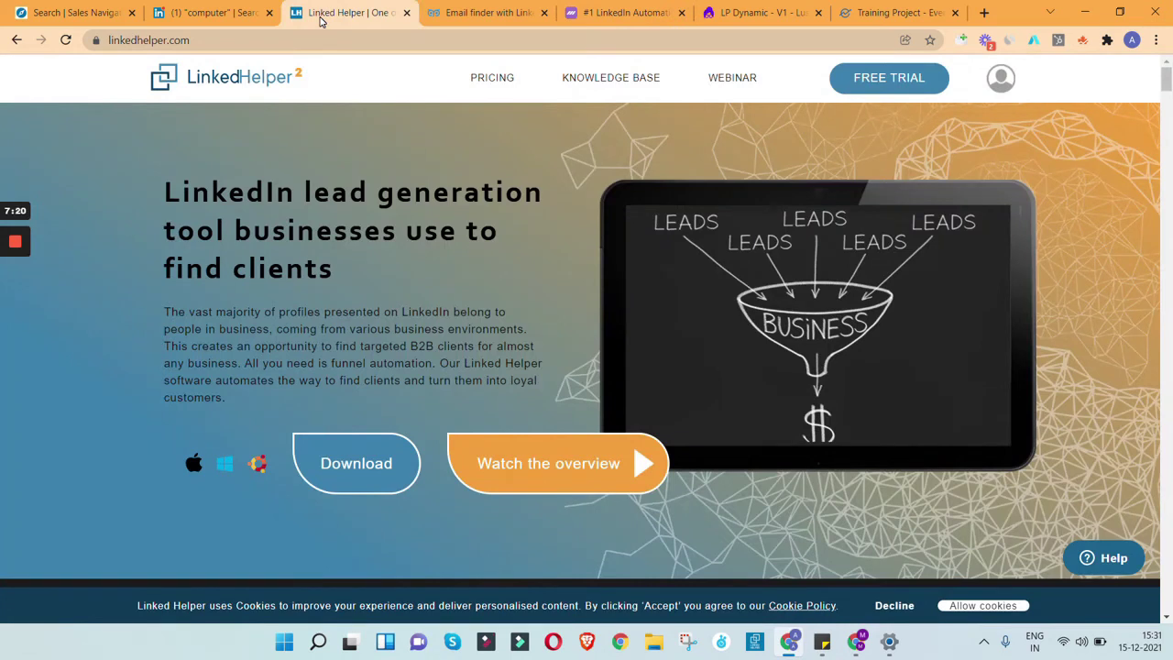
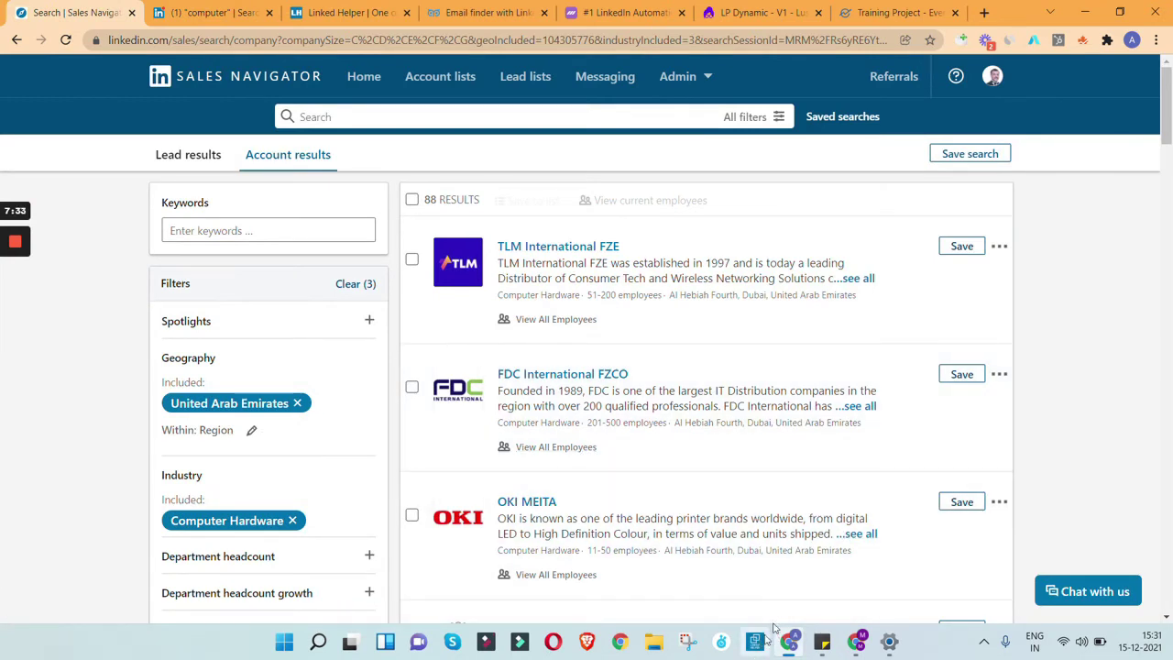
Step: Switch to the Linked Helper 2 launcher and review its licenses and the list of LinkedIn accounts
mouse_move(754, 651)
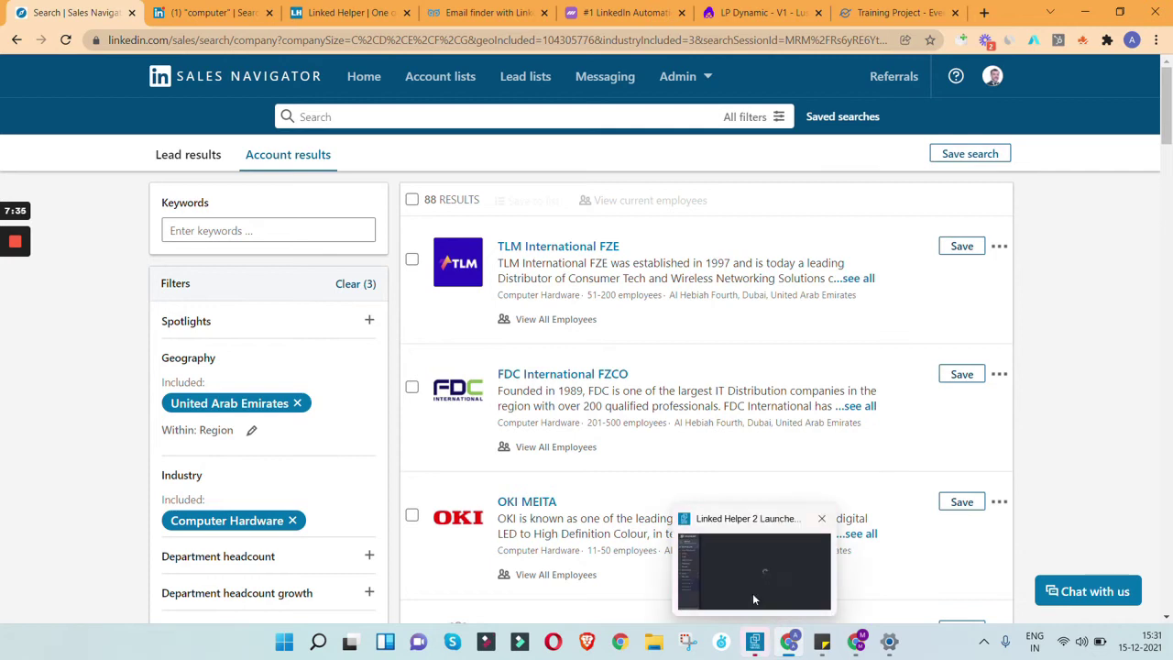
click(752, 593)
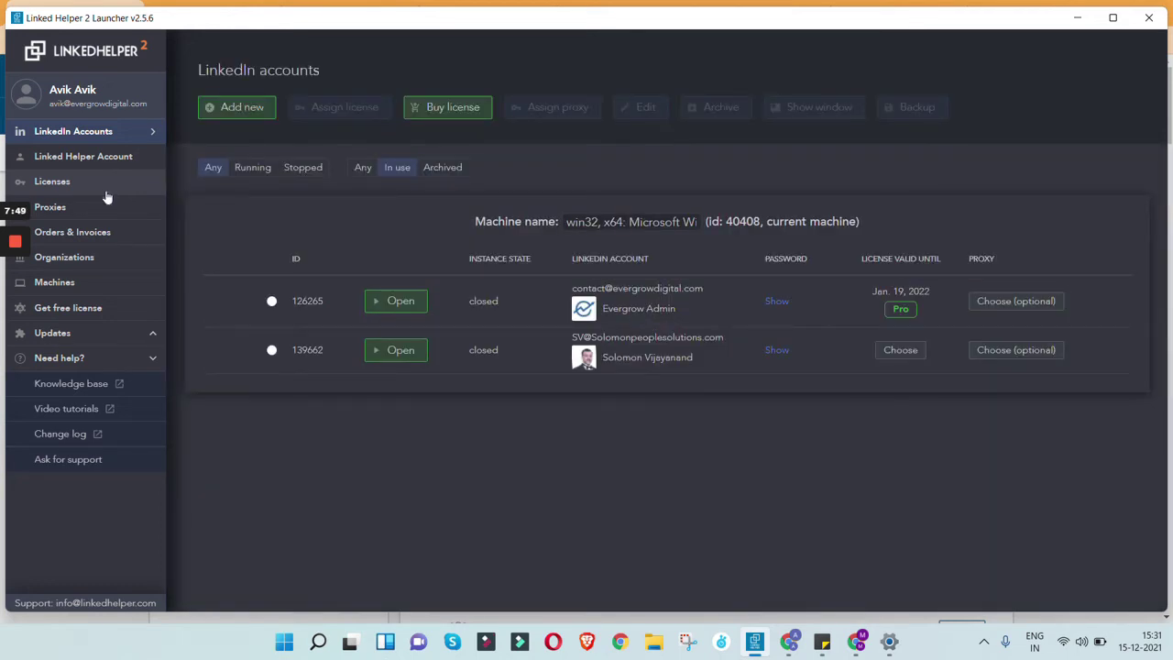
click(117, 191)
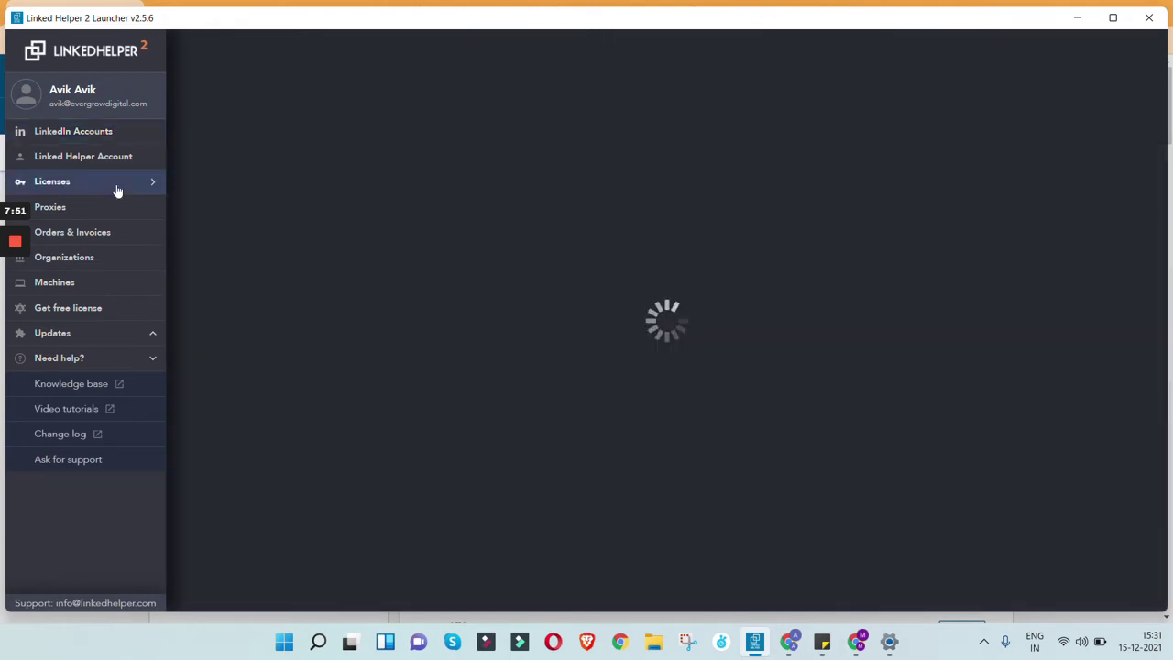
click(113, 139)
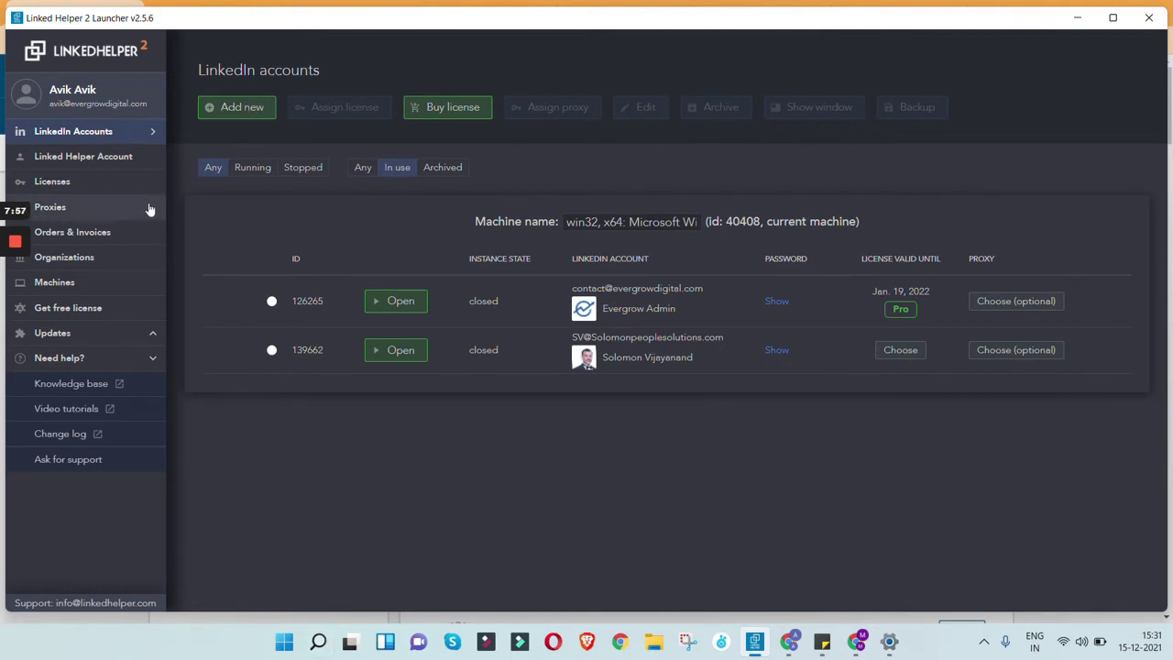
click(56, 188)
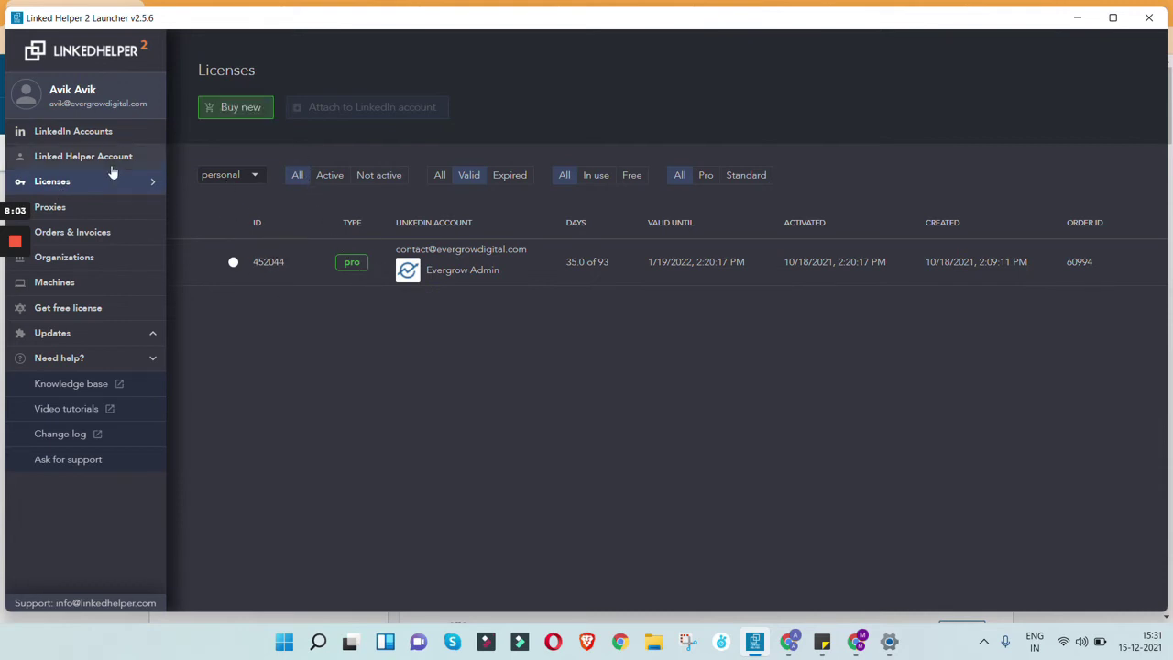
click(82, 139)
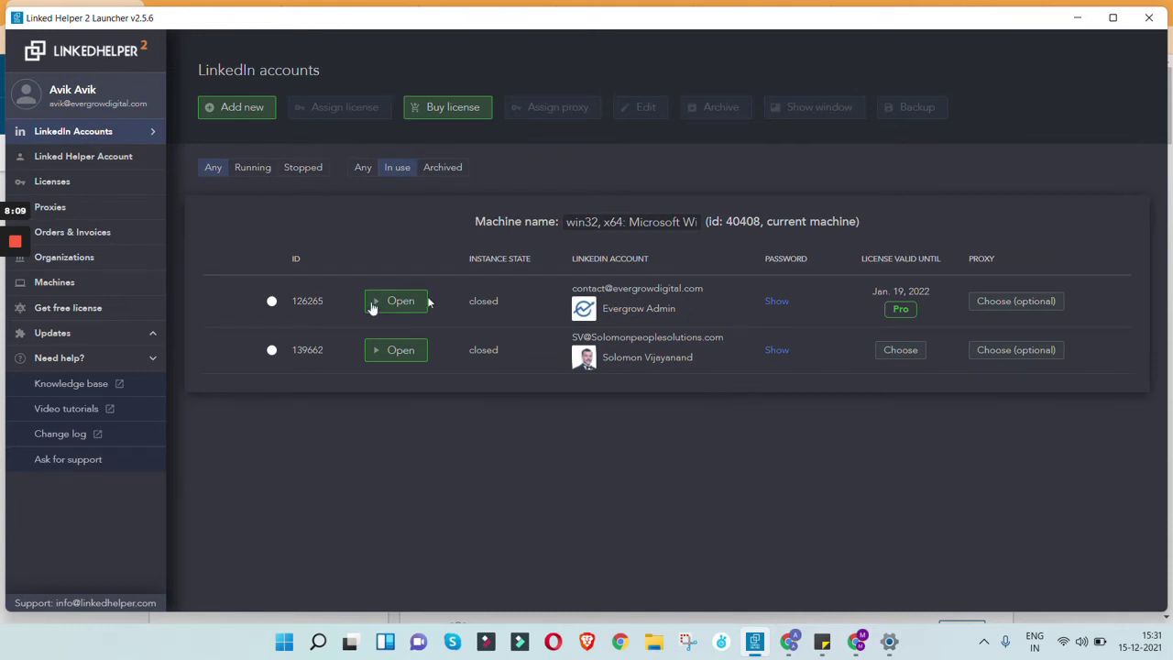
Step: Launch the Evergrow Admin account that has the Pro license, open its campaign workflow and check the list of existing campaigns
click(272, 302)
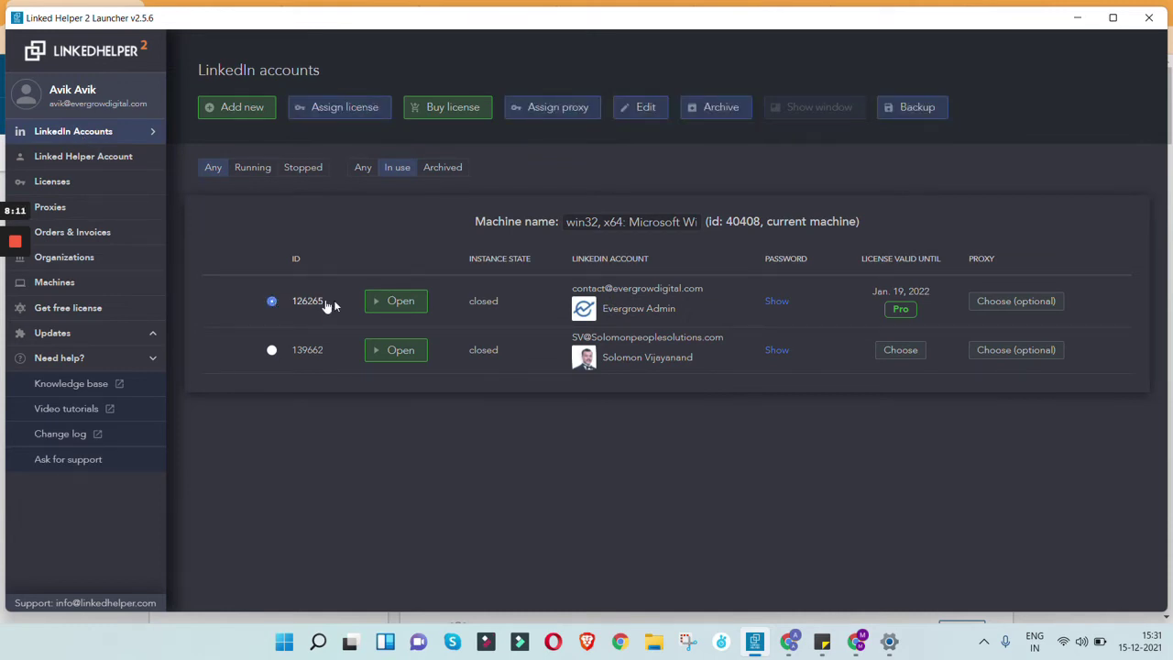
click(396, 301)
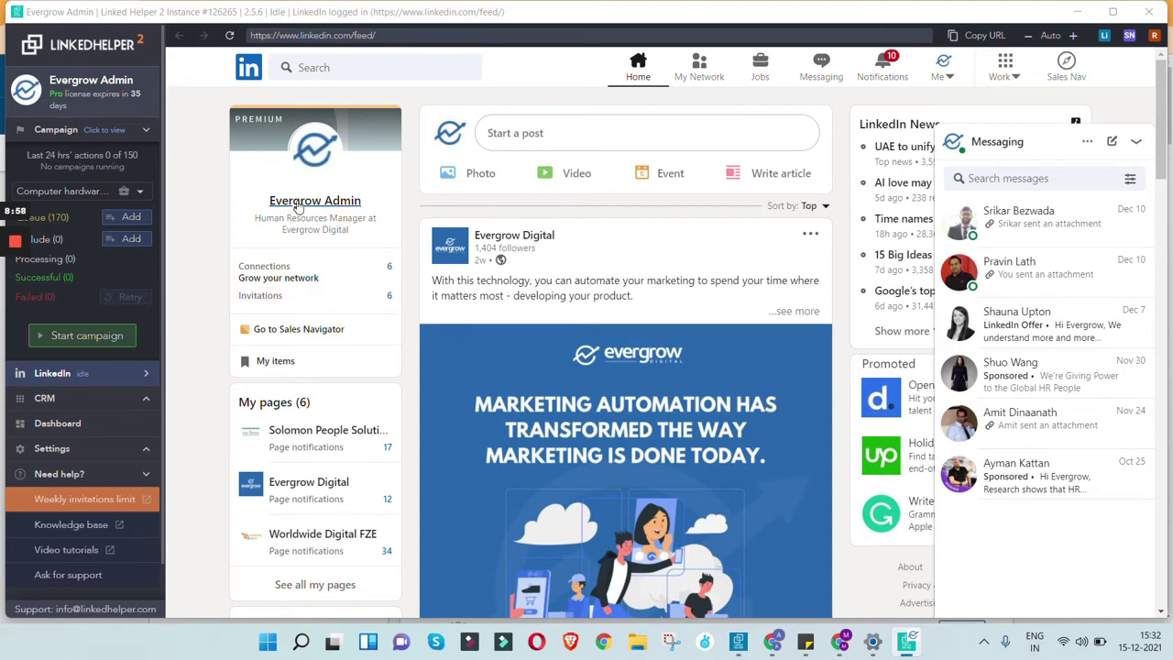
click(143, 132)
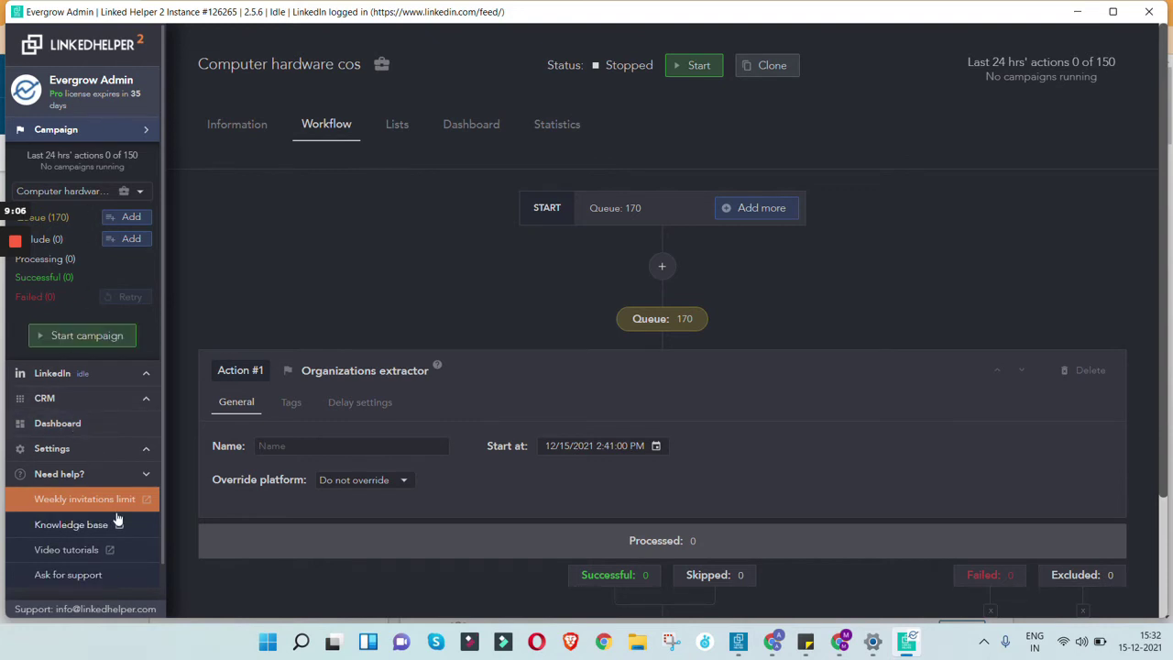
click(118, 193)
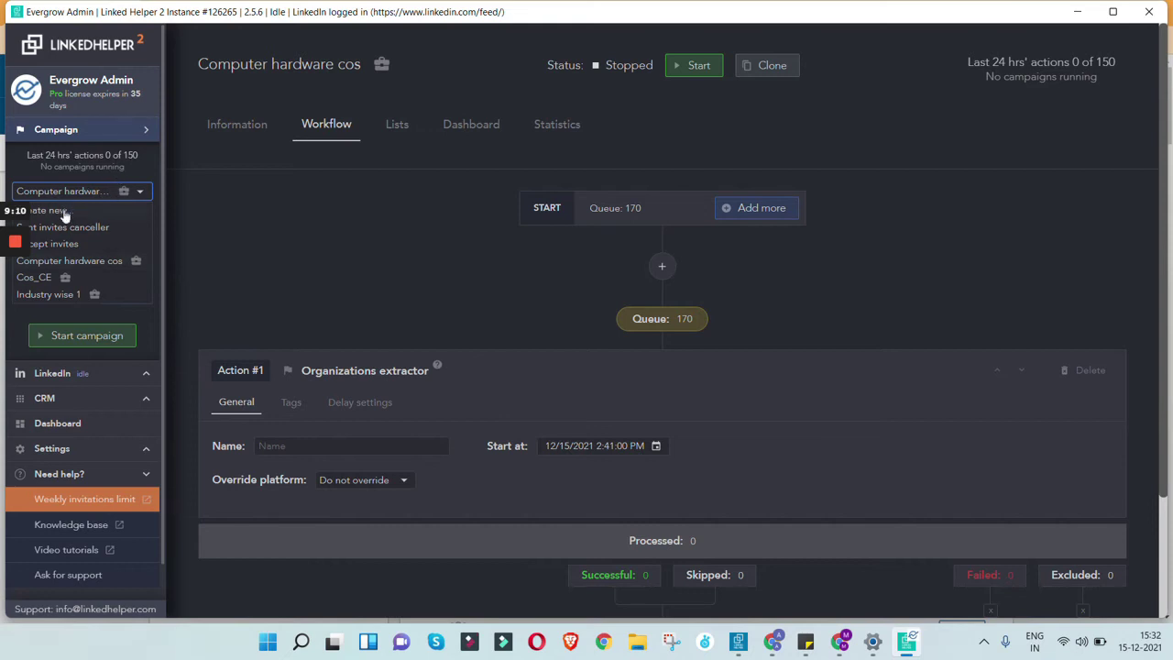
click(131, 133)
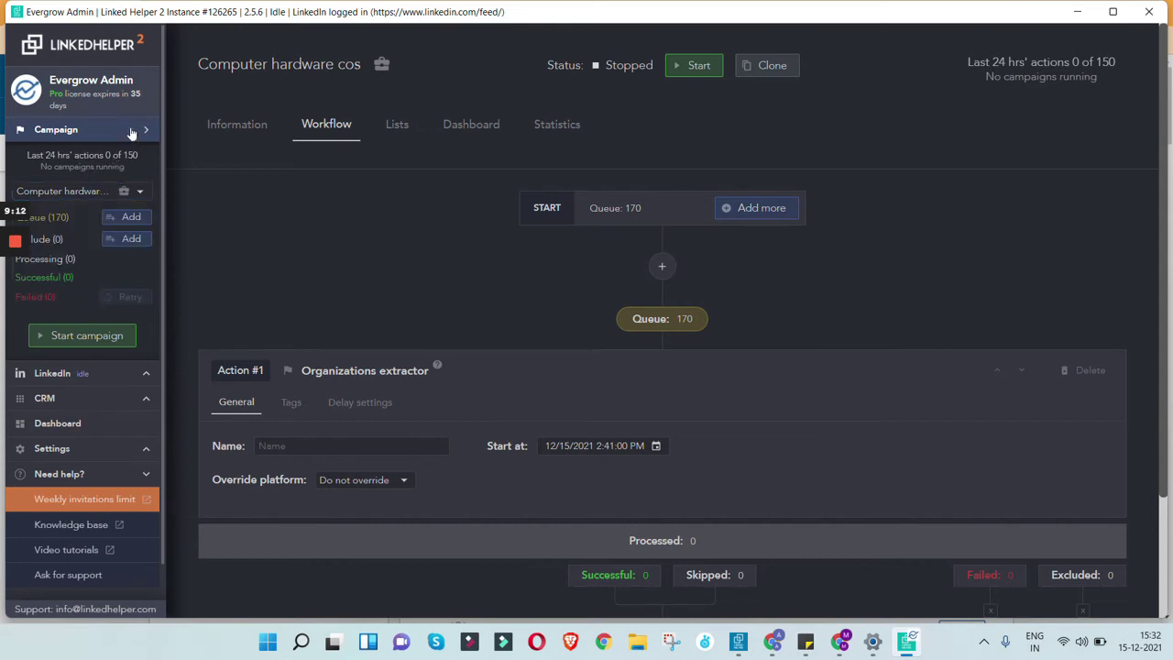
Step: Start a new campaign and name it "Cos in UAE, In Computer Hardware"
click(58, 196)
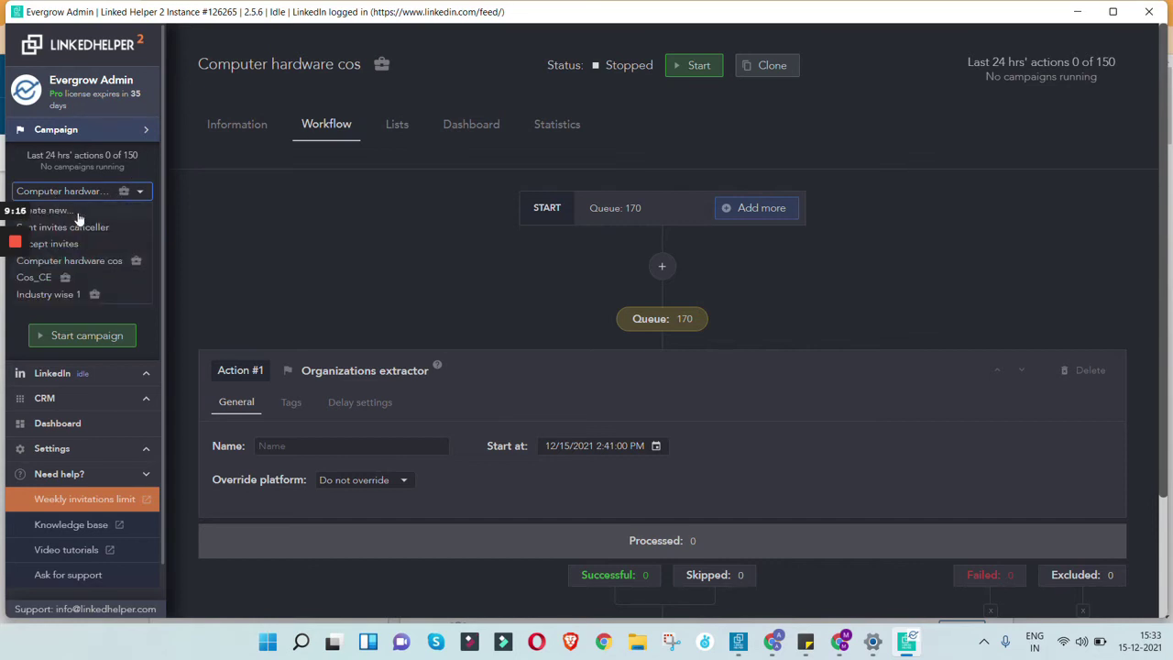
click(77, 214)
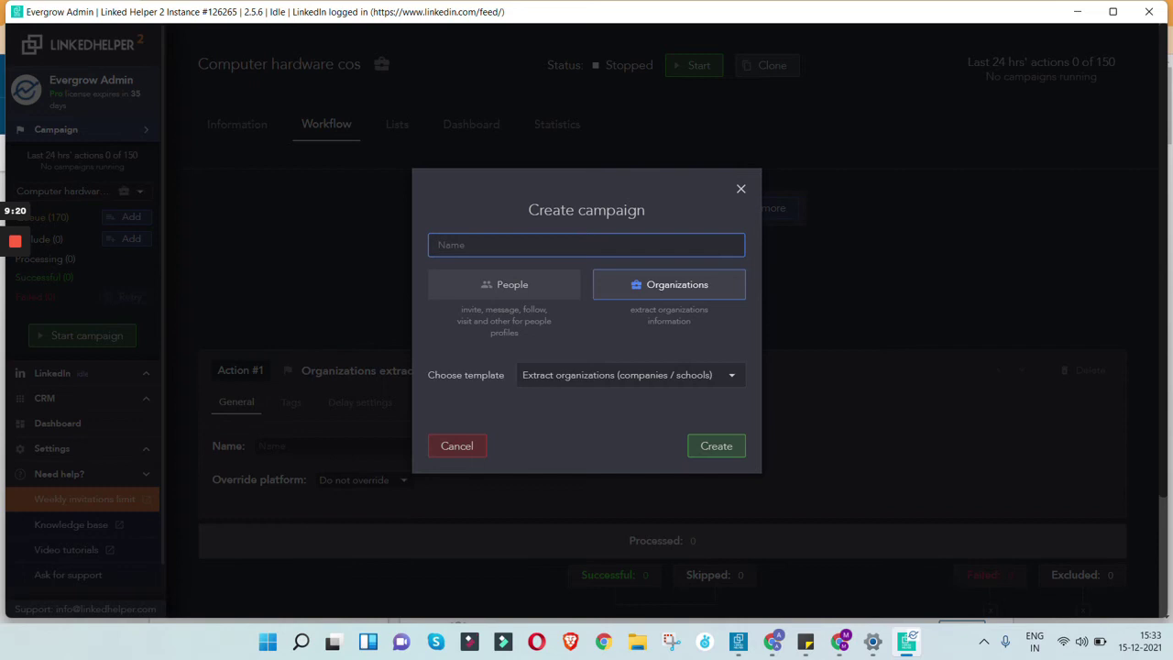
text(Cos in U)
text(AE, ()
text(n Retail)
key(BackSpace)
key(BackSpace)
key(BackSpace)
key(BackSpace)
text(Conuputer Hardware)
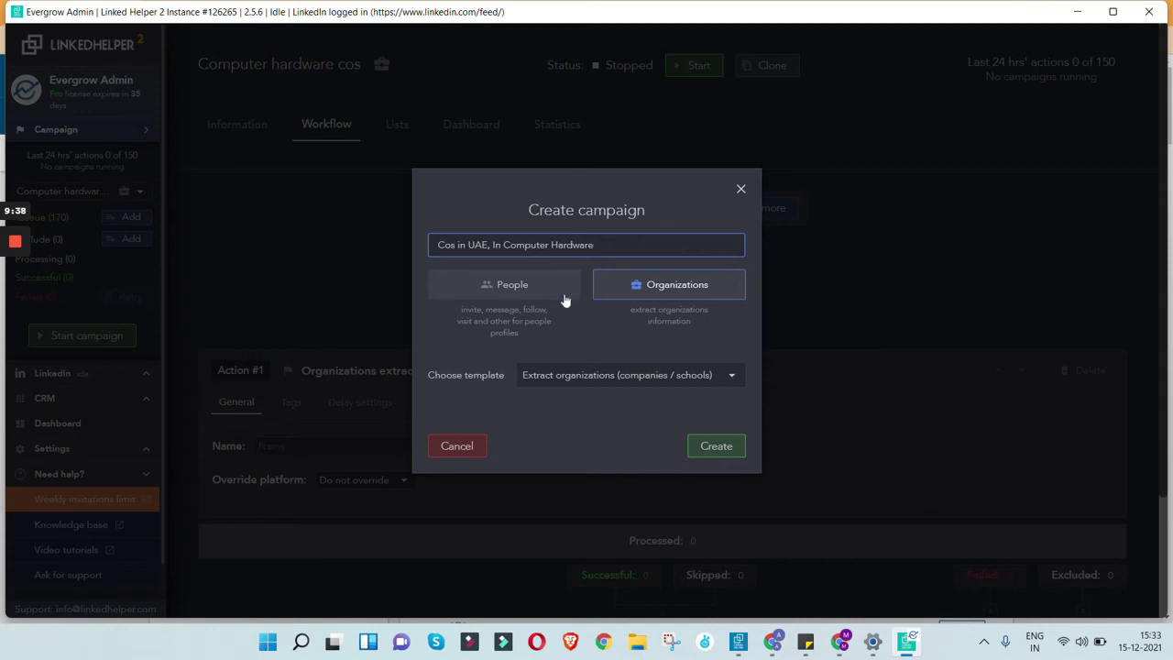
Step: Set the campaign type to People, choose the Visit & Extract Profiles template and create the campaign
click(548, 293)
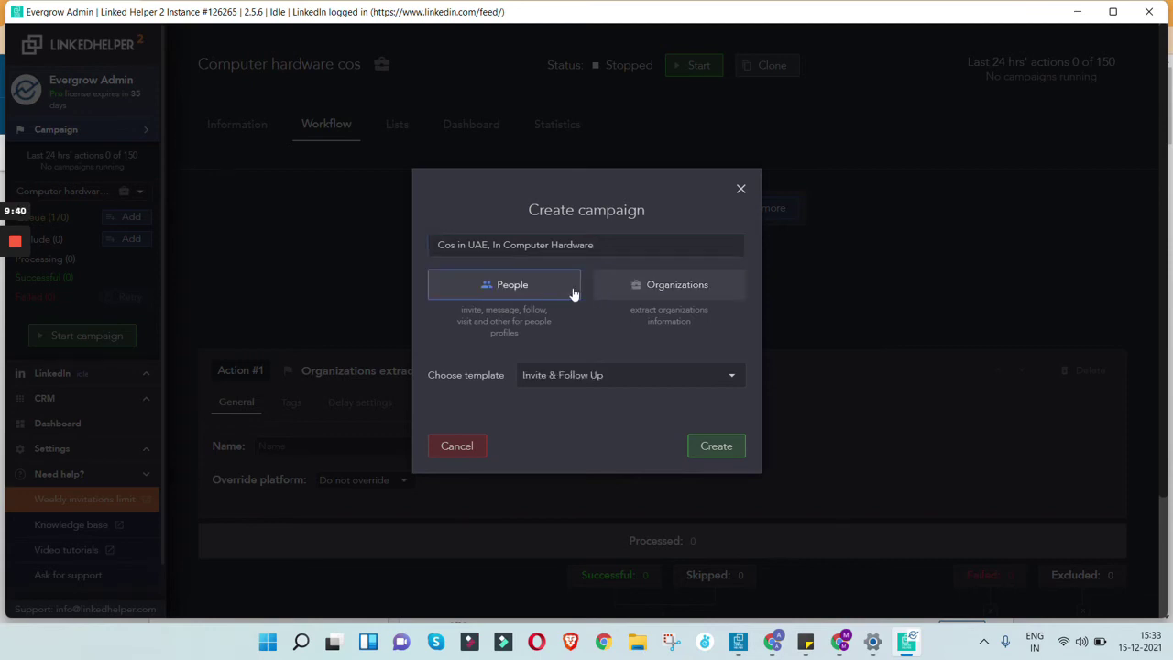
click(643, 289)
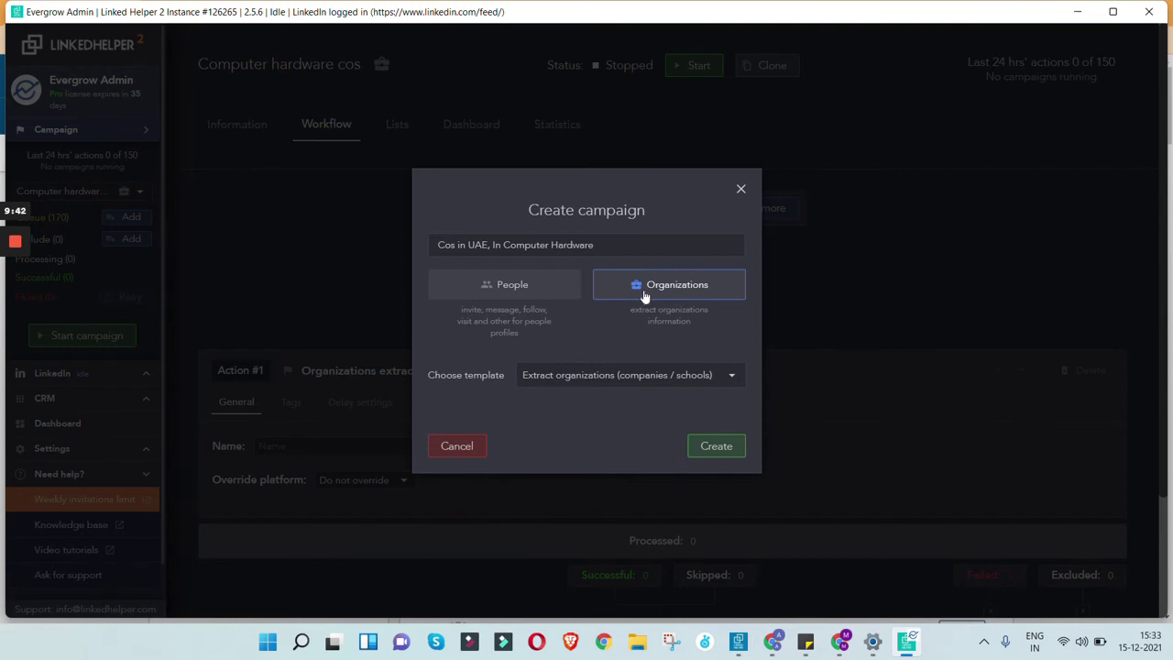
click(553, 292)
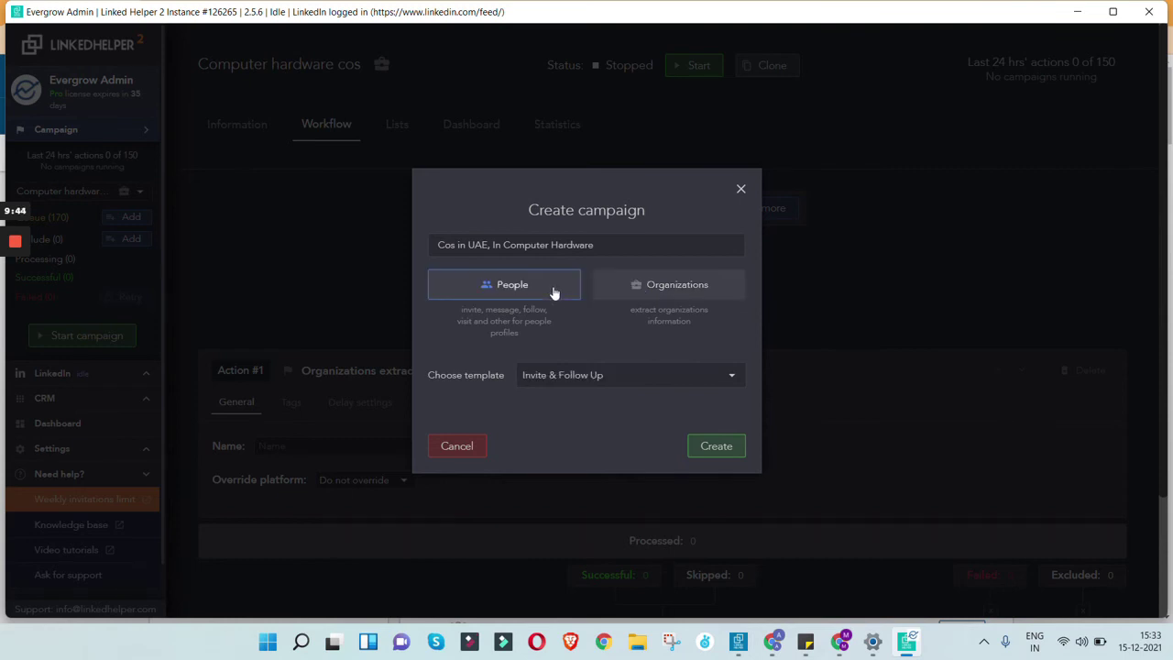
click(601, 380)
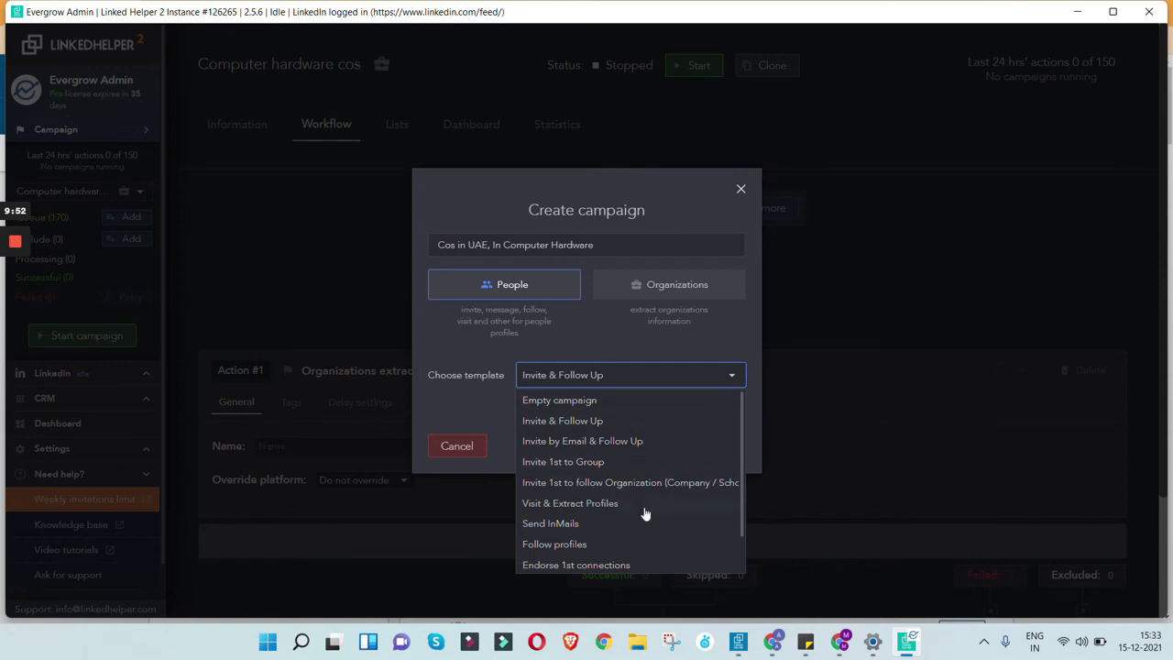
drag(742, 475, 747, 518)
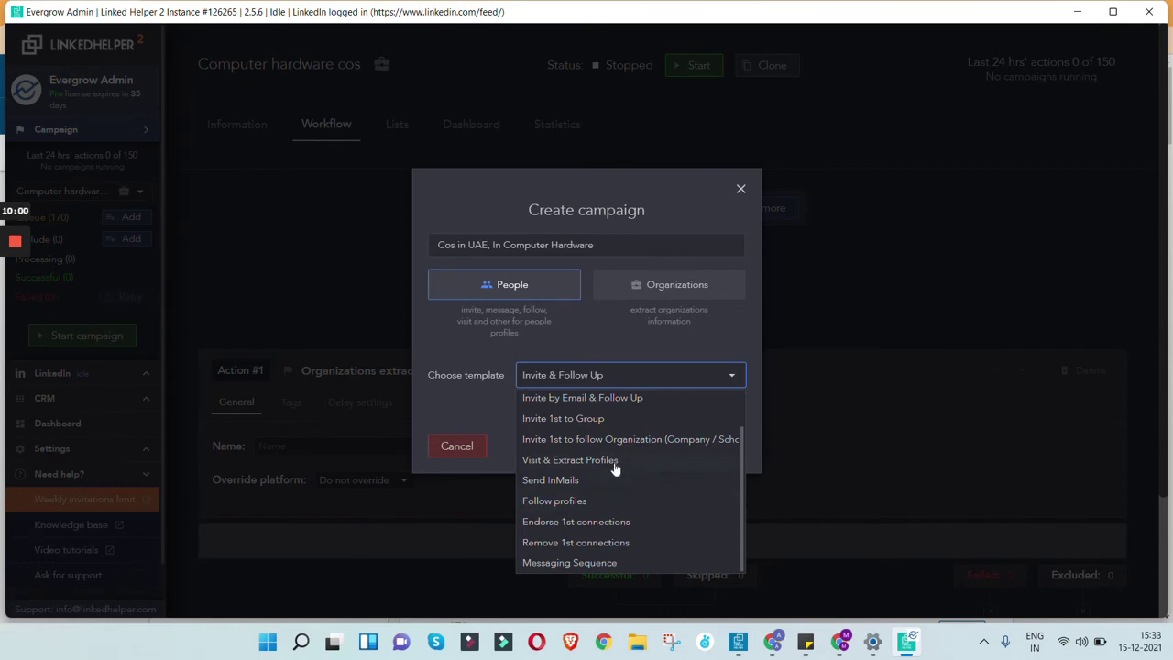
drag(745, 545, 746, 426)
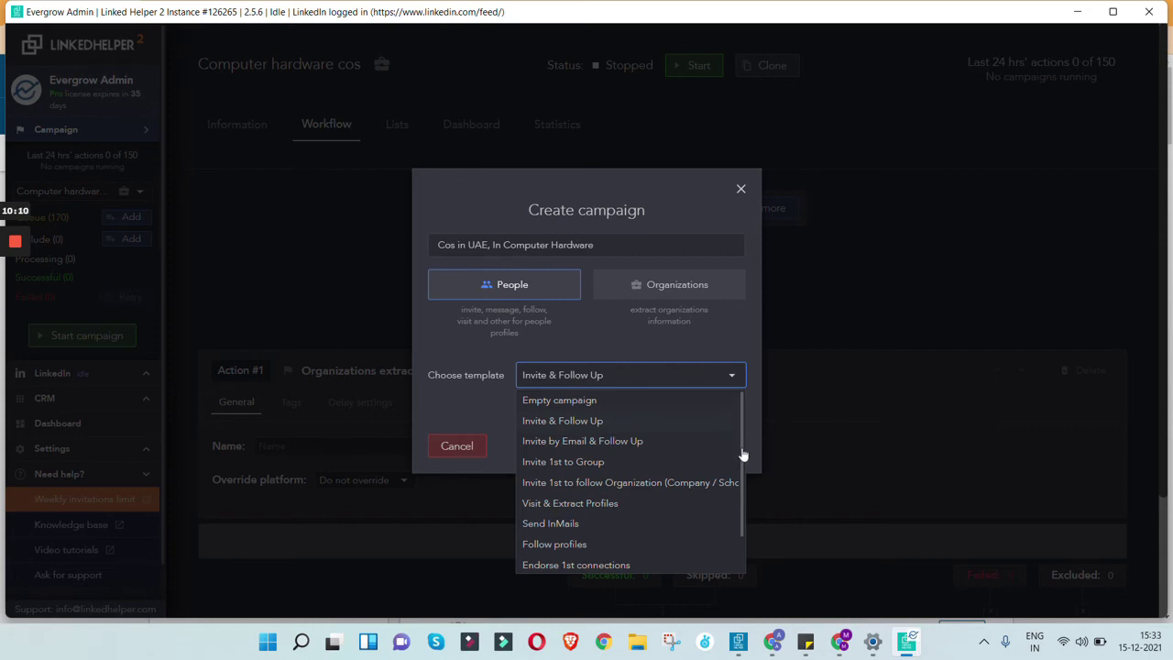
drag(744, 451, 748, 499)
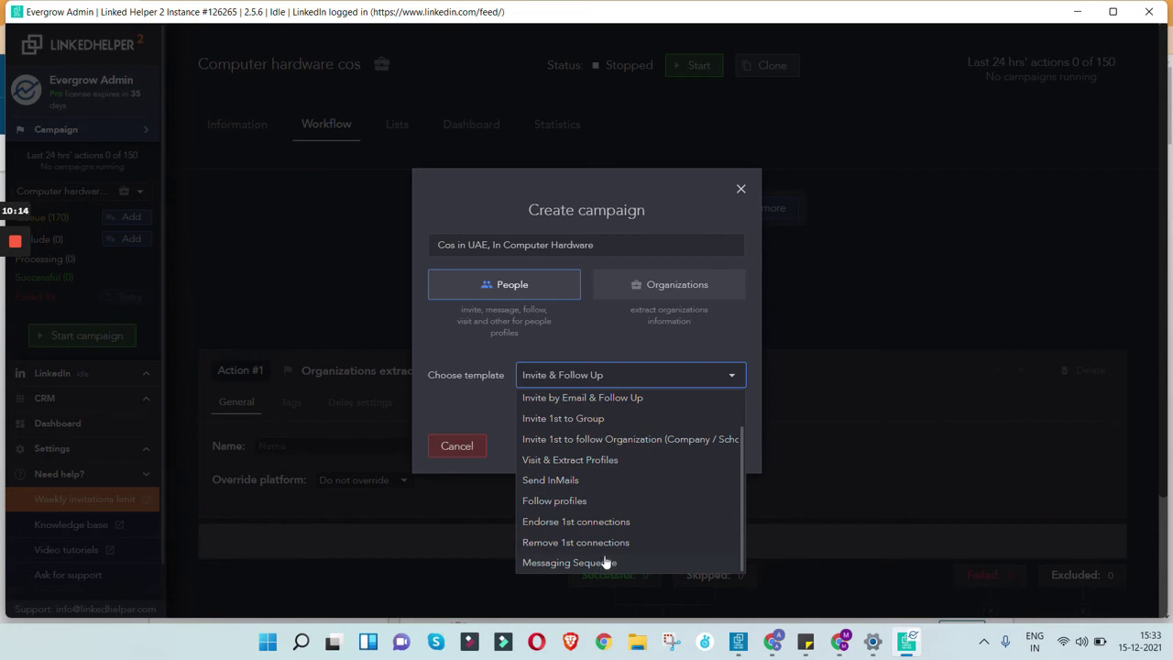
click(601, 464)
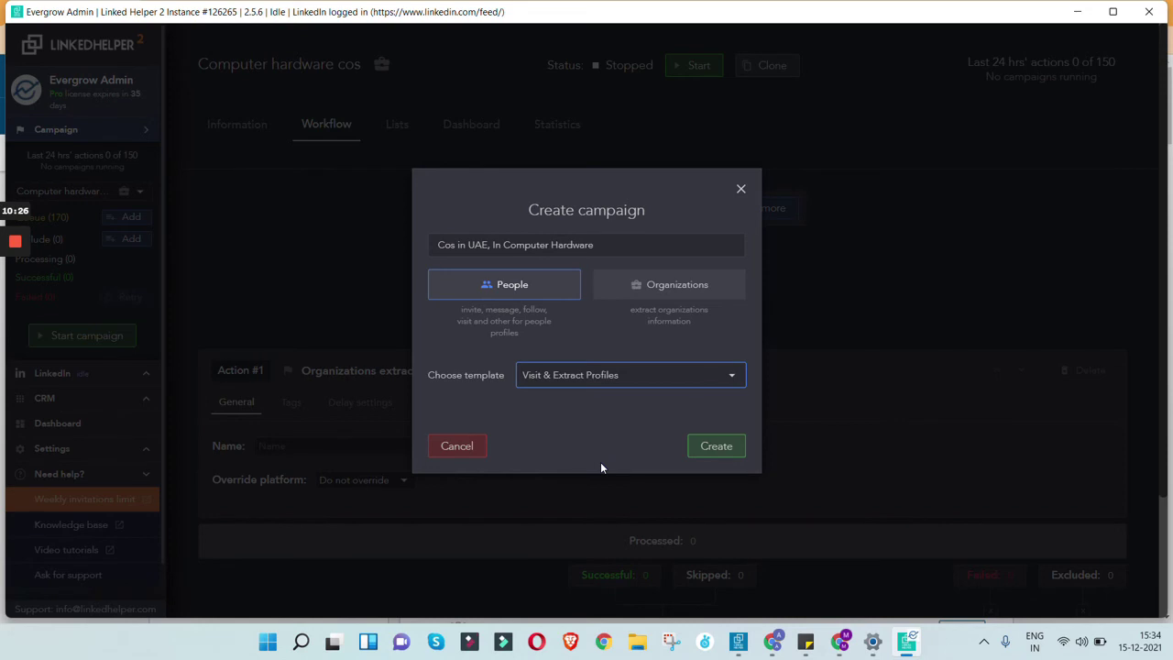
click(712, 449)
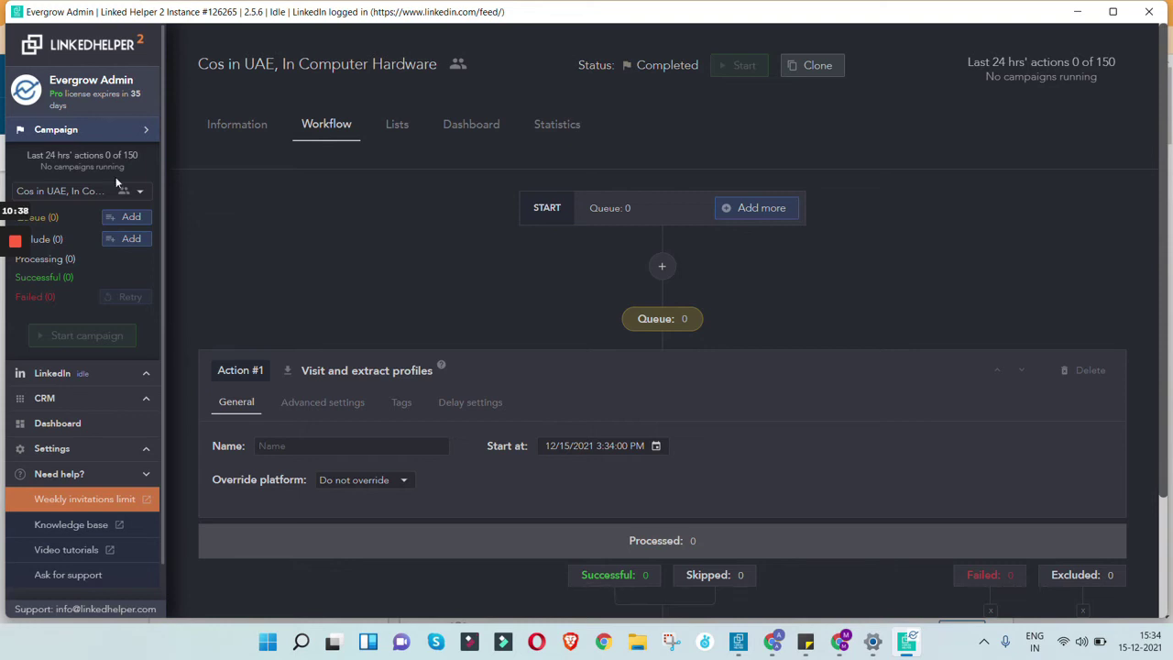
Step: Select the new UAE computer hardware campaign and choose the LinkedIn search page as the source for its queue
click(92, 192)
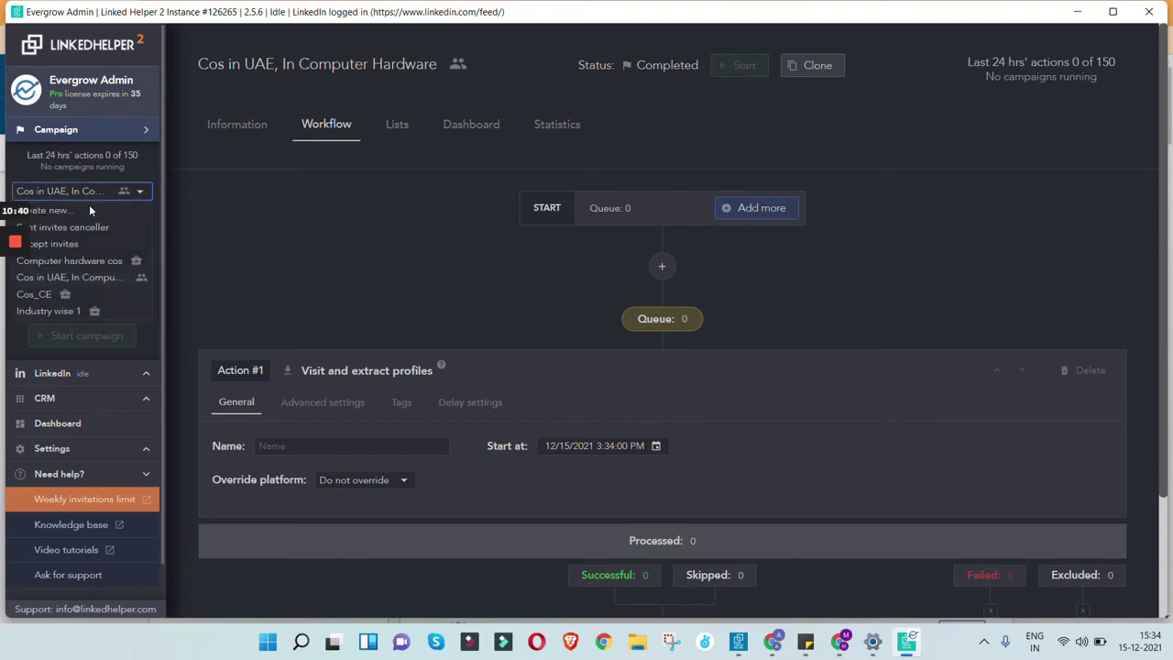
click(86, 279)
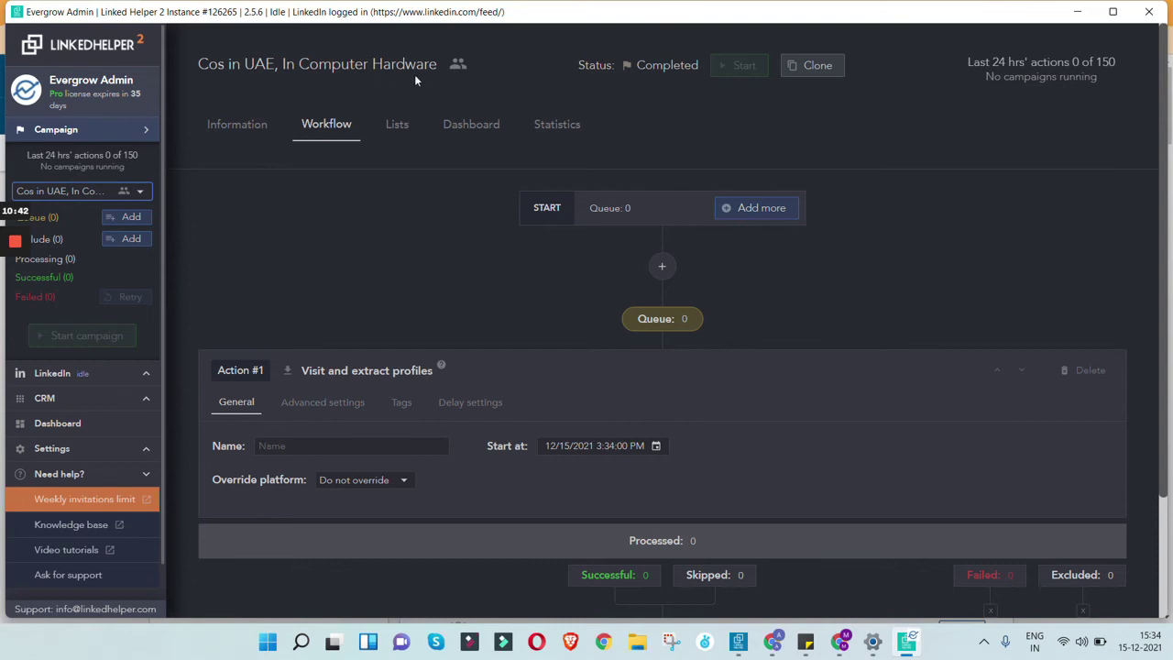
click(740, 209)
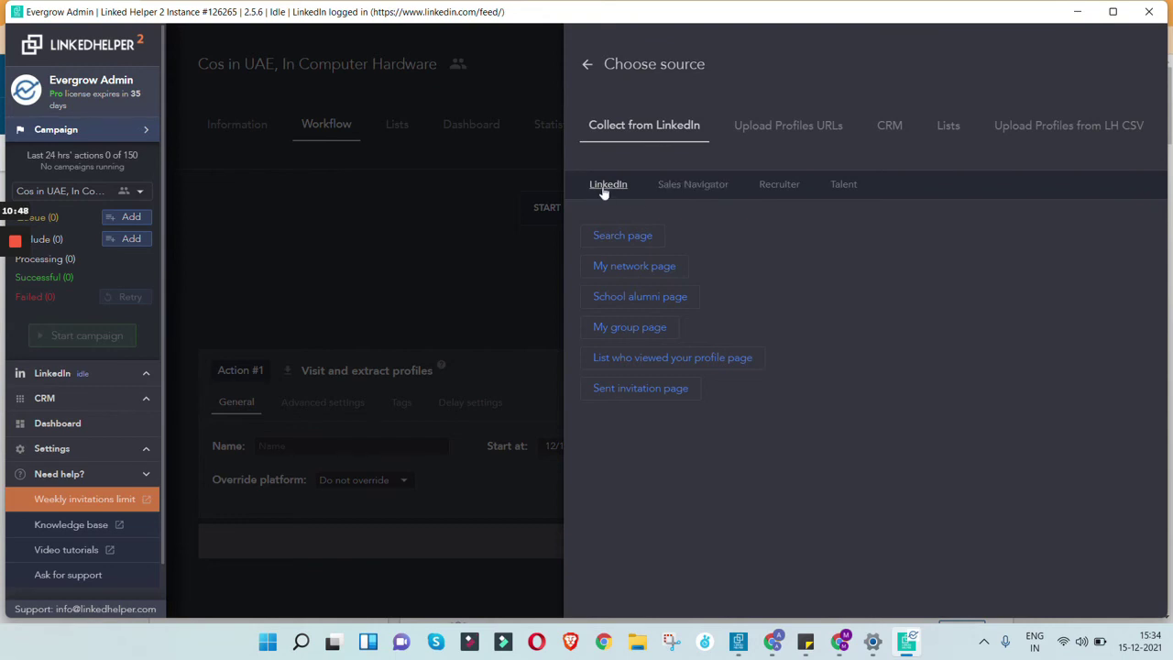
click(704, 189)
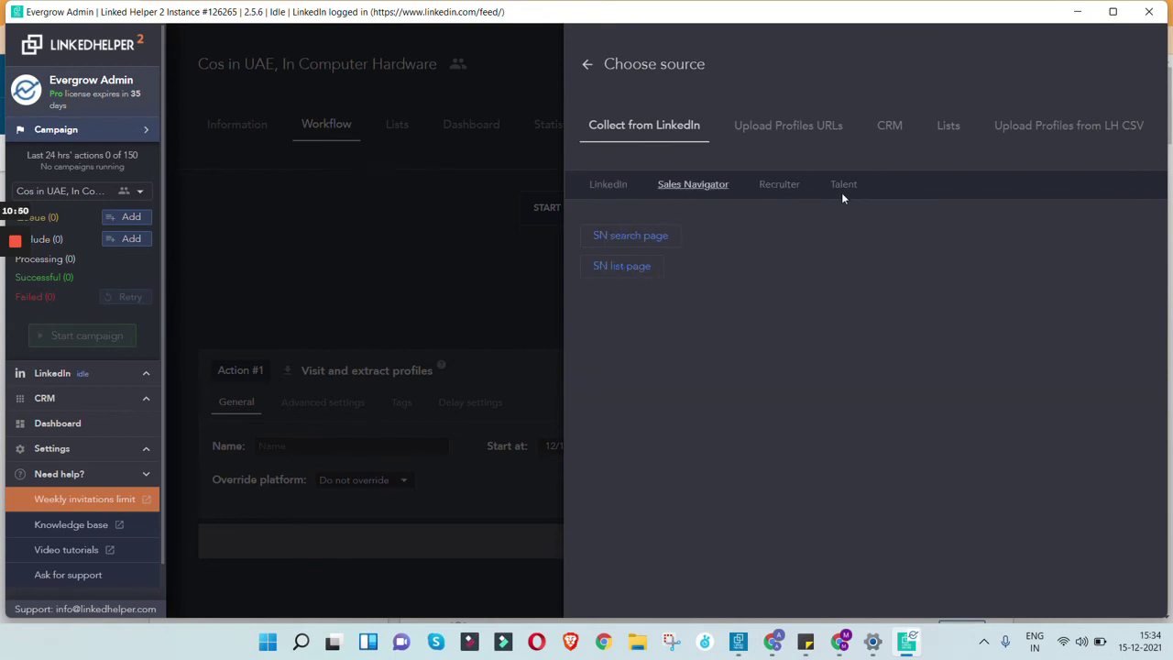
click(605, 188)
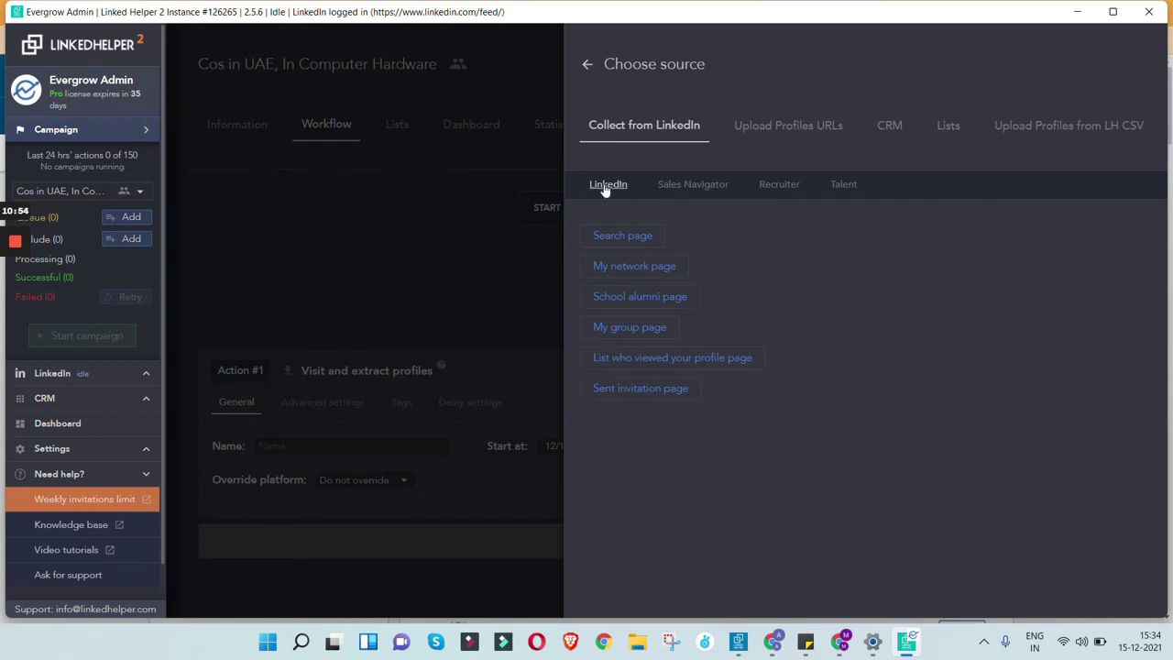
click(622, 237)
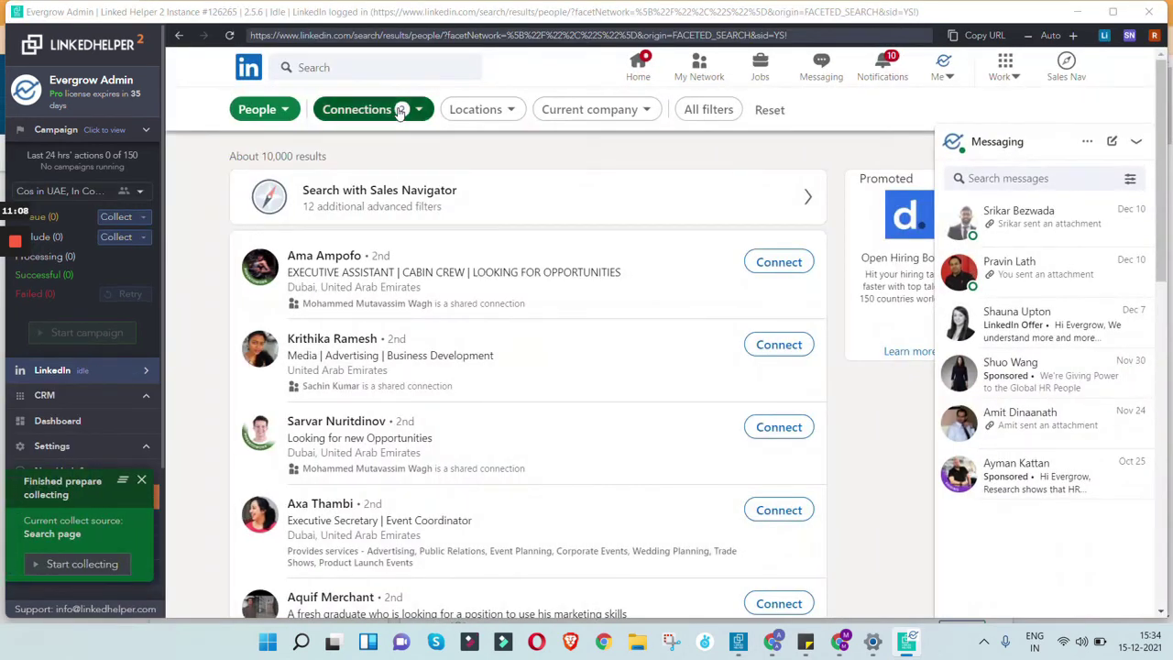
Step: Remove the 1st and 2nd degree connection filters from the people search
click(400, 111)
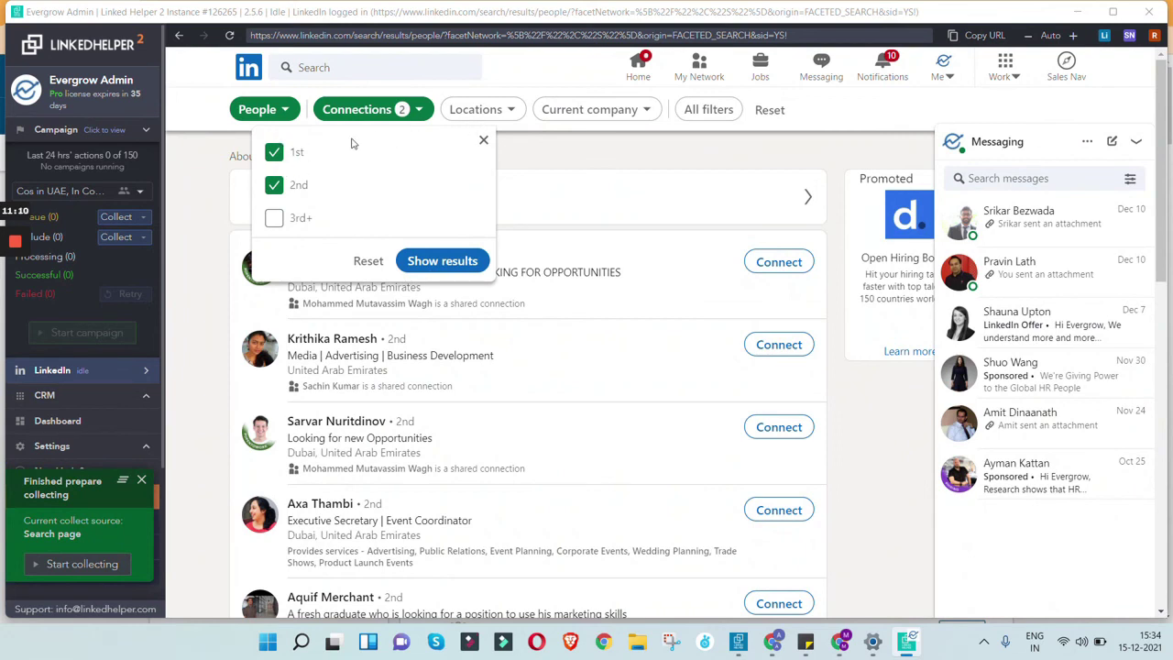
click(291, 154)
click(317, 184)
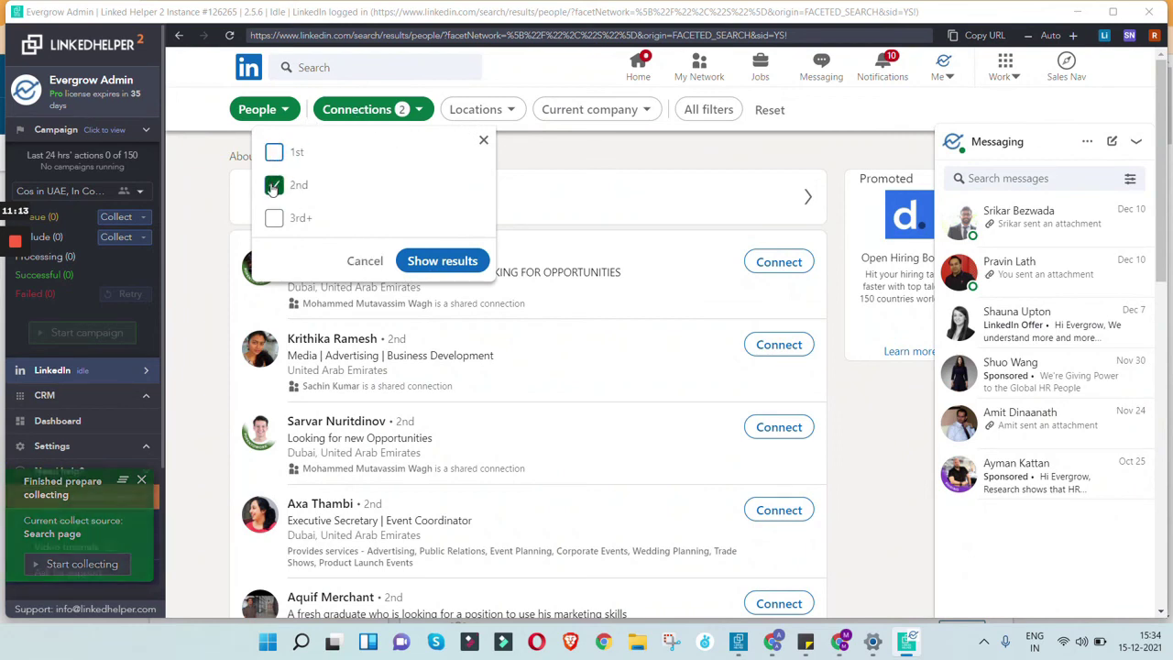
click(472, 110)
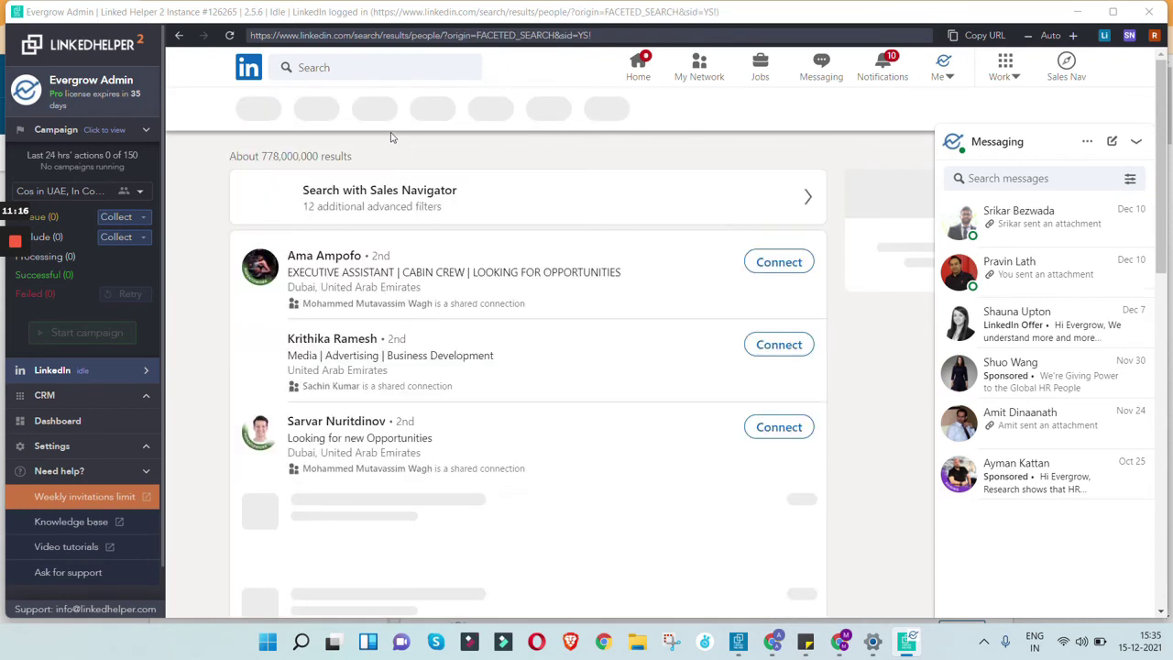
Step: Filter the people search by the location United Arab Emirates
click(385, 121)
click(457, 109)
click(366, 200)
click(540, 371)
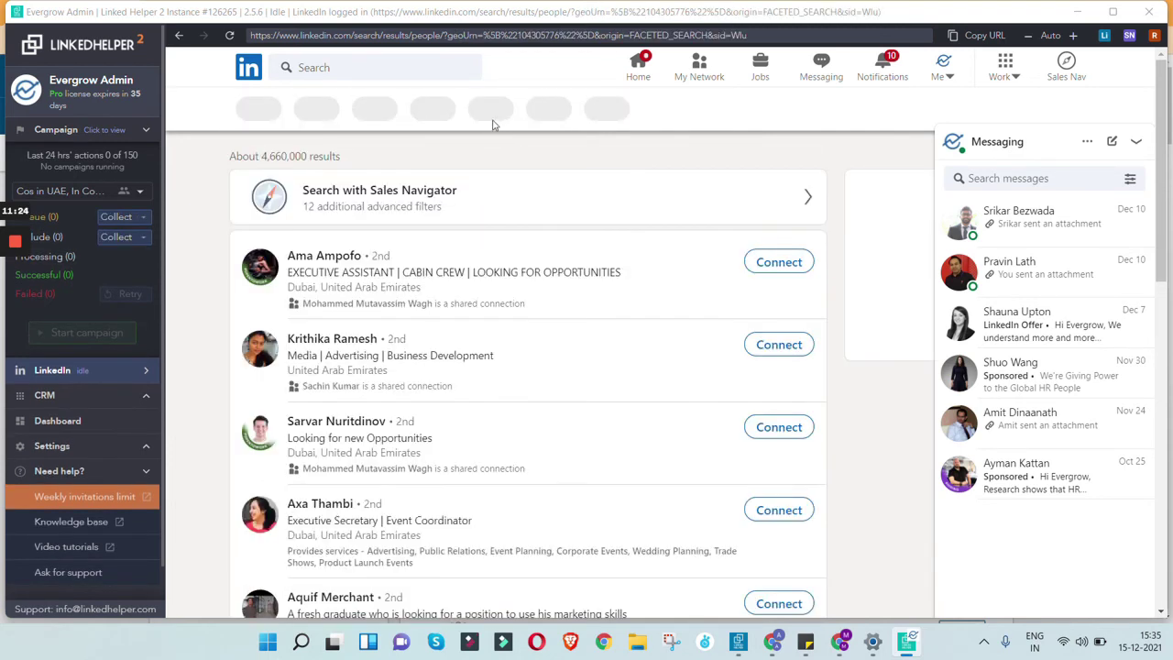
Step: Open the full set of people filters and add Computer Hardware as the industry
click(542, 110)
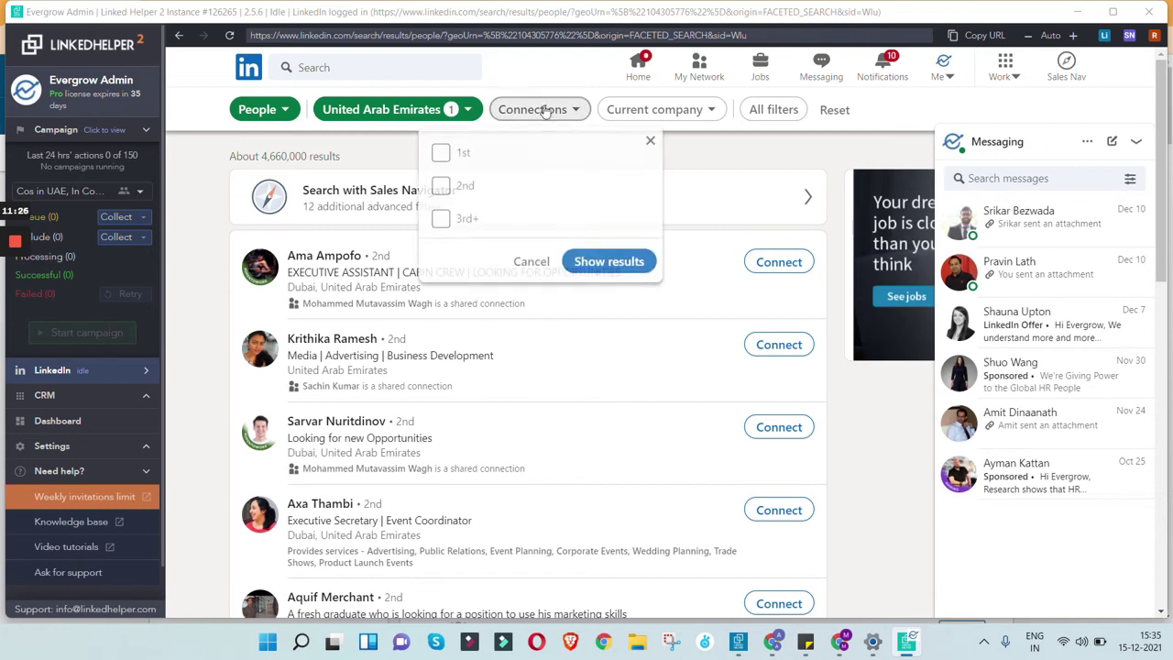
click(665, 110)
click(768, 110)
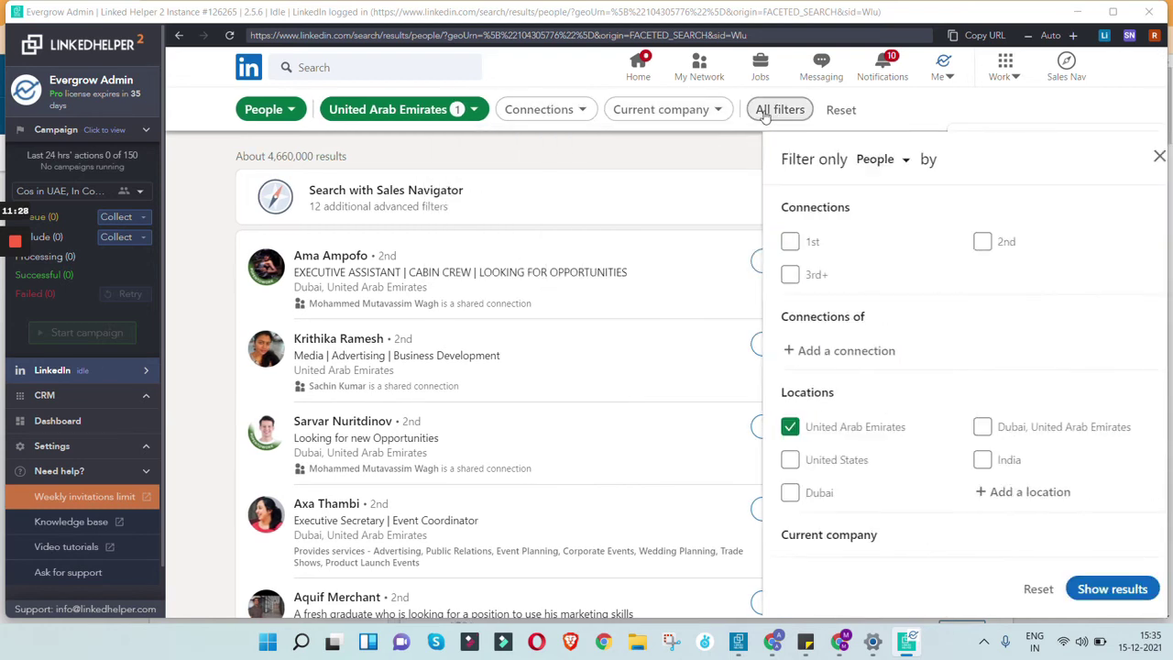
scroll(1008, 412, down, 5)
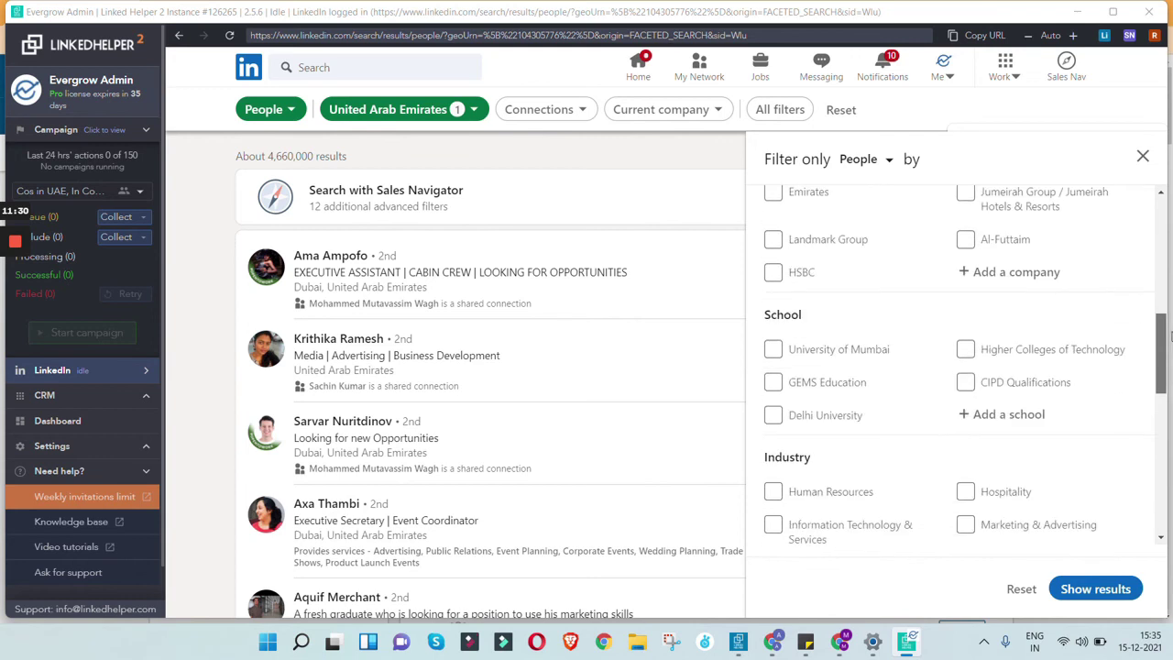
click(1044, 438)
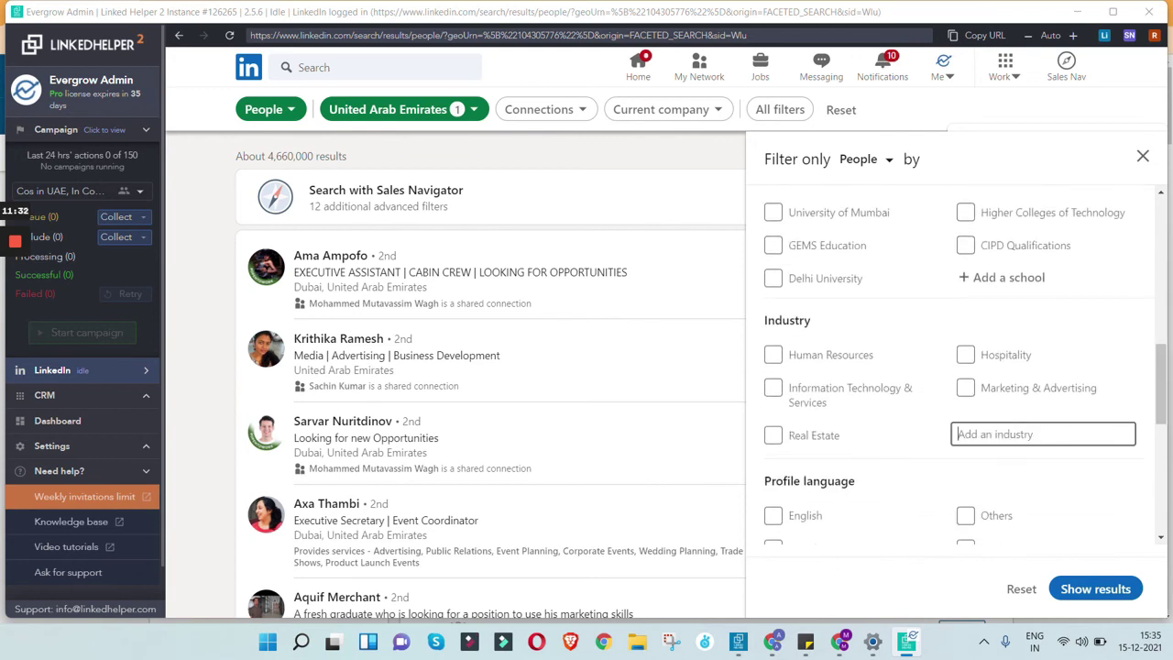
text(comp)
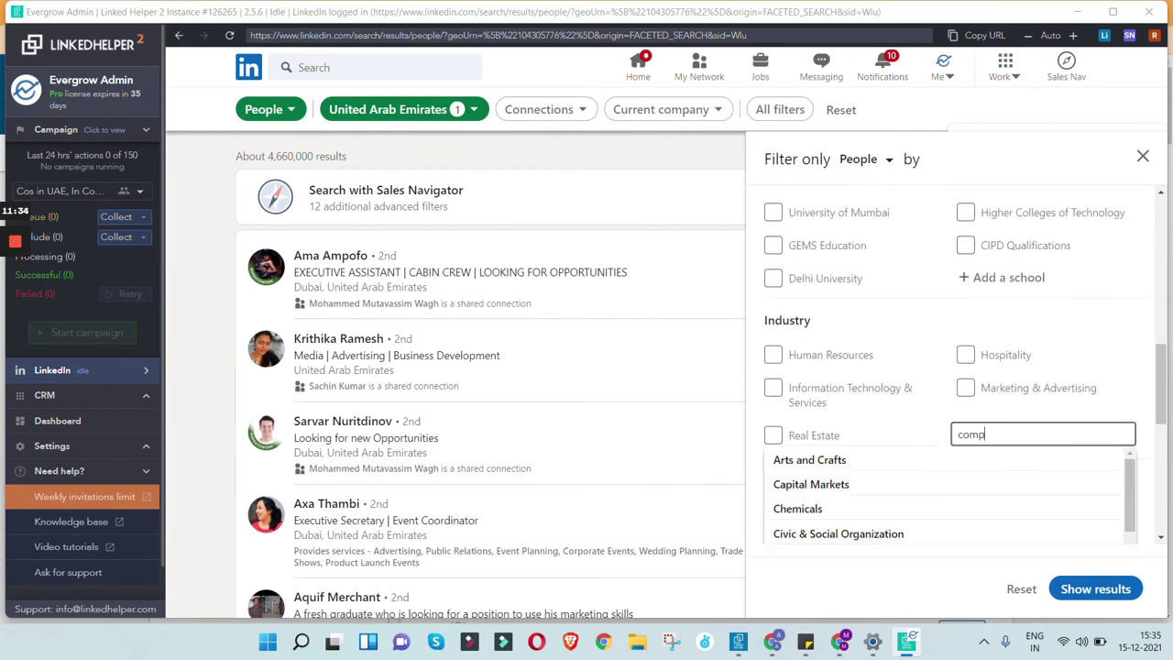
text(uter hard)
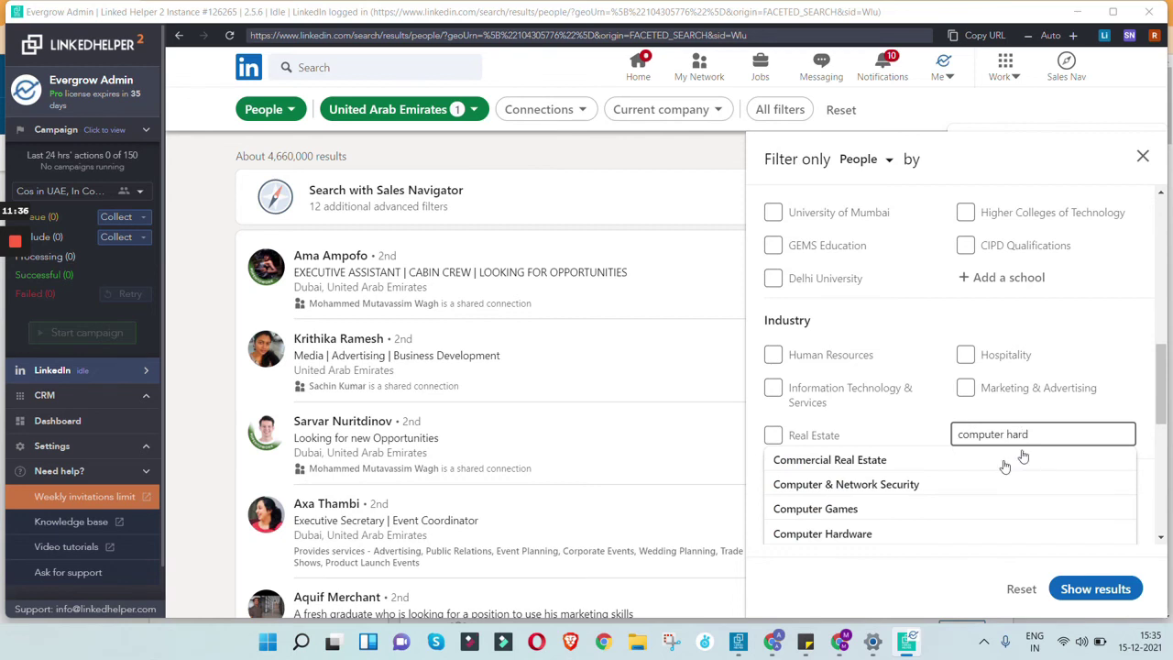
click(943, 465)
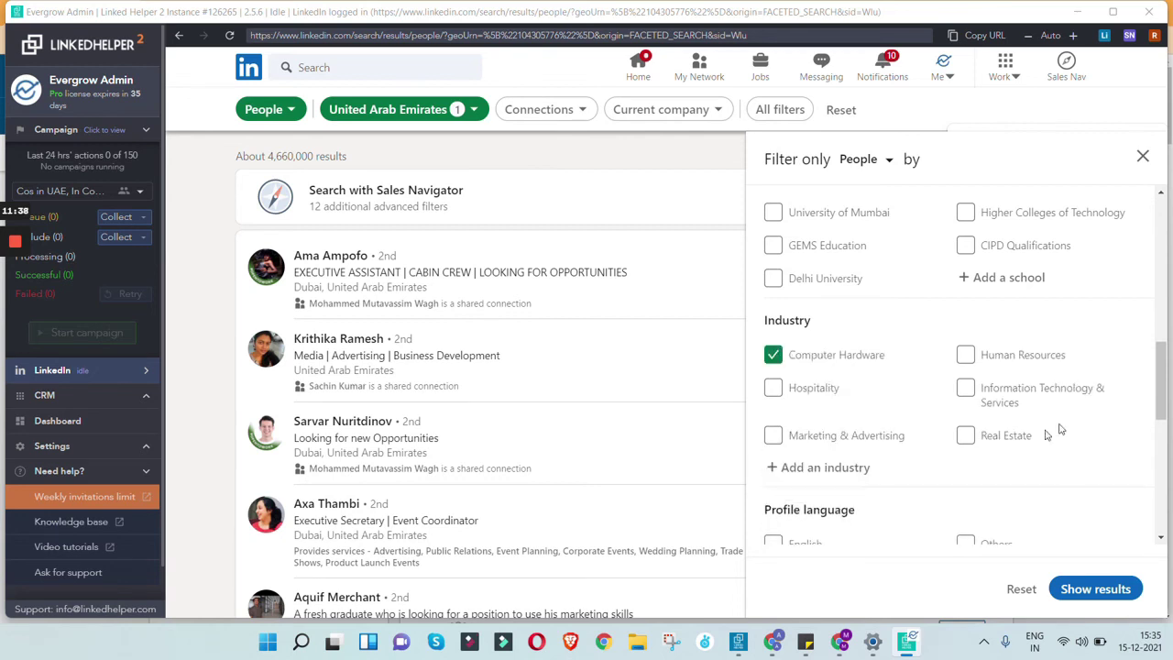
Step: Enter "Sales" as the title keyword and show the filtered people results
drag(1162, 369, 1162, 468)
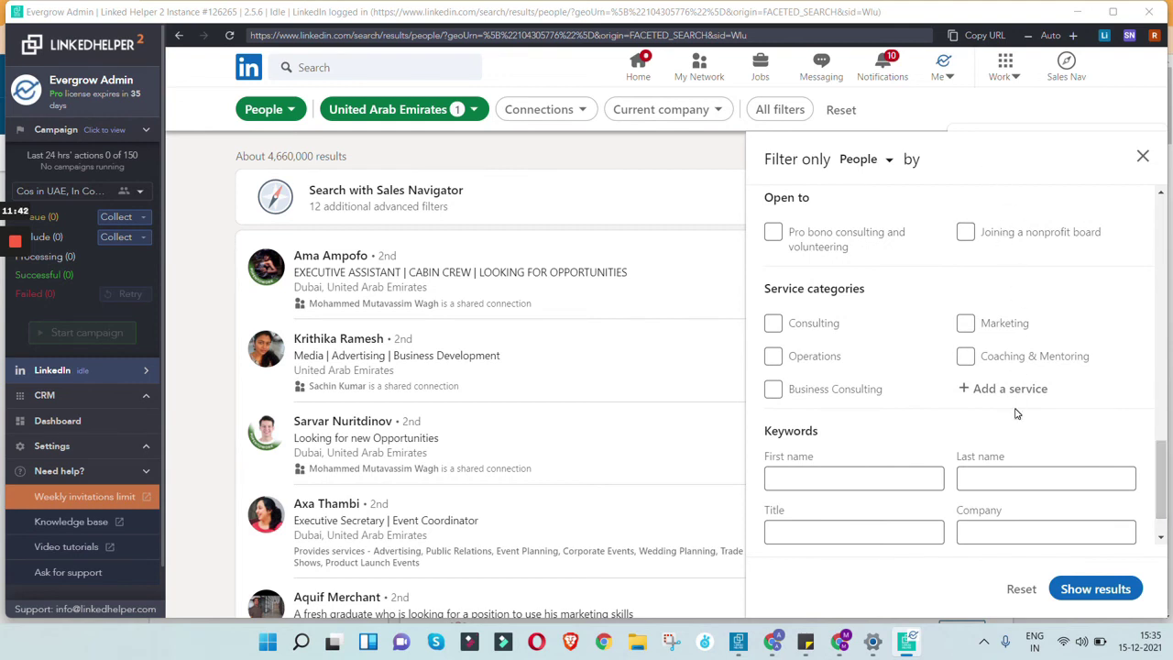
drag(1160, 495, 1160, 513)
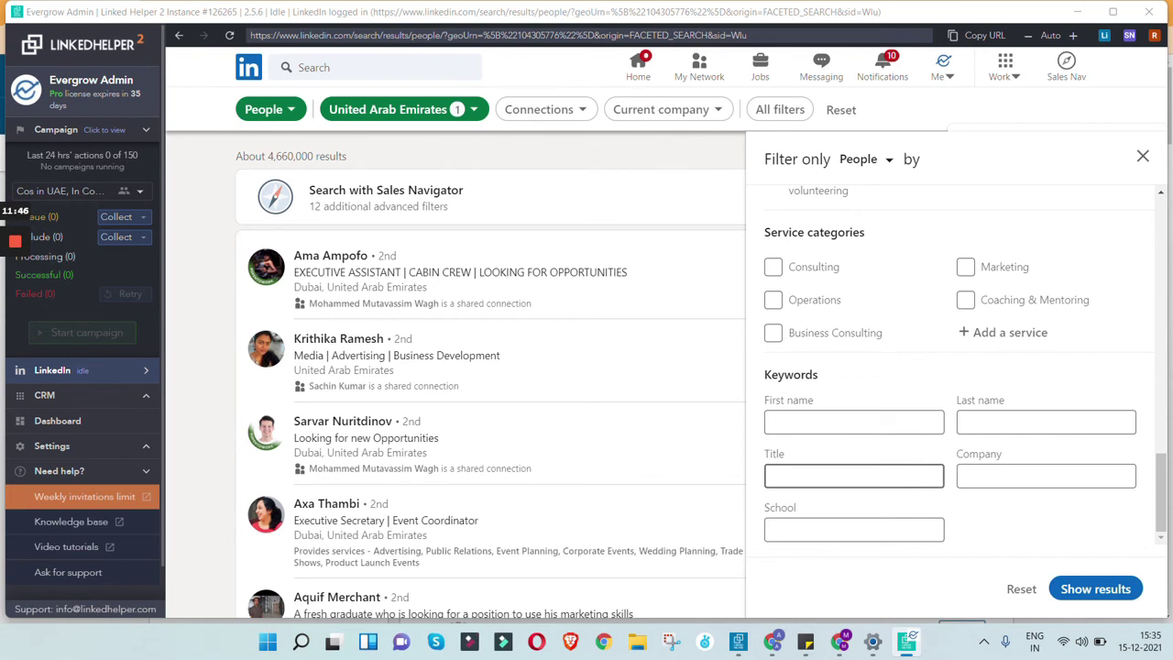
click(854, 475)
text(s)
key(BackSpace)
text(Sales)
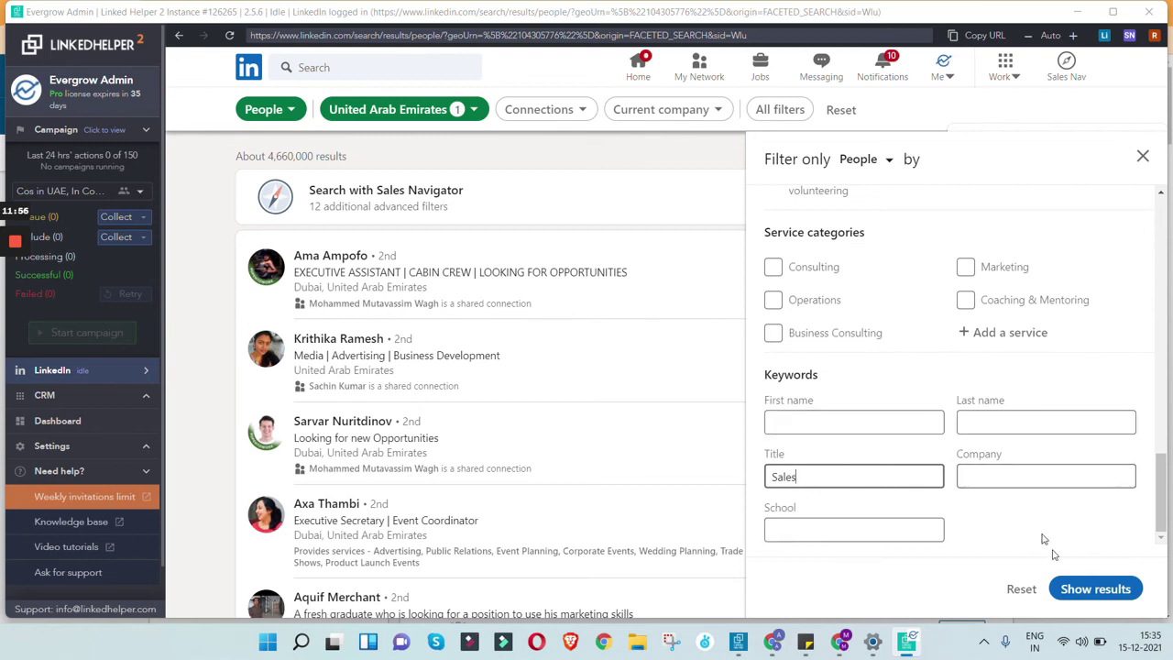
click(1075, 589)
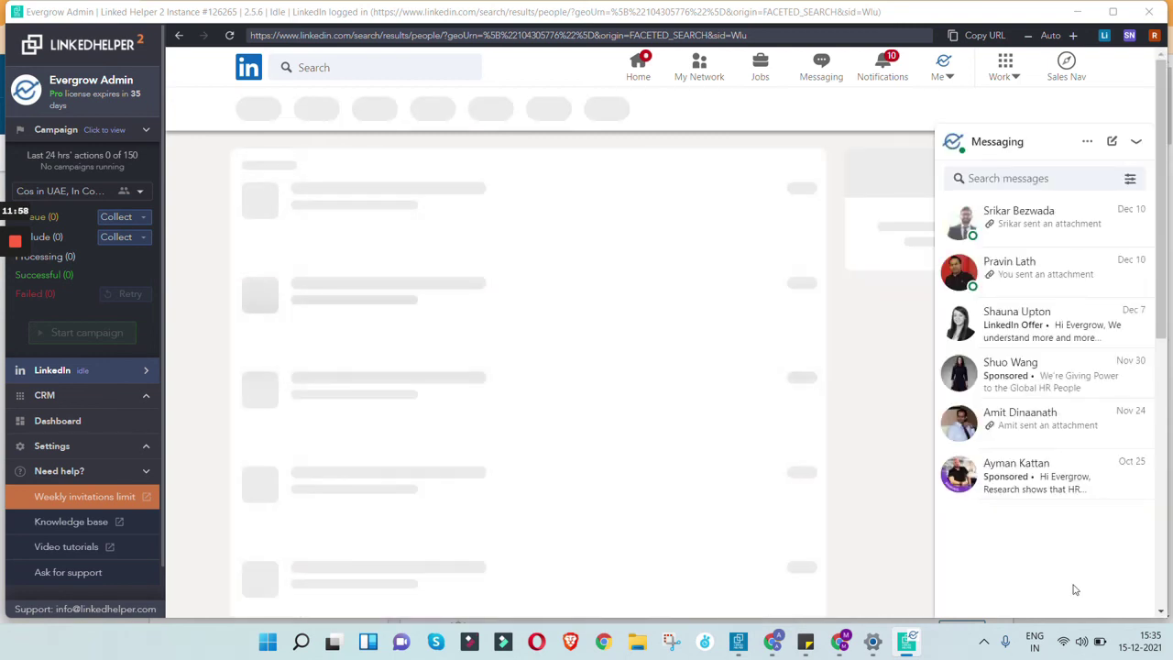
Step: Collapse the messaging pane and collect the profiles from the current results page into the campaign queue
click(1135, 141)
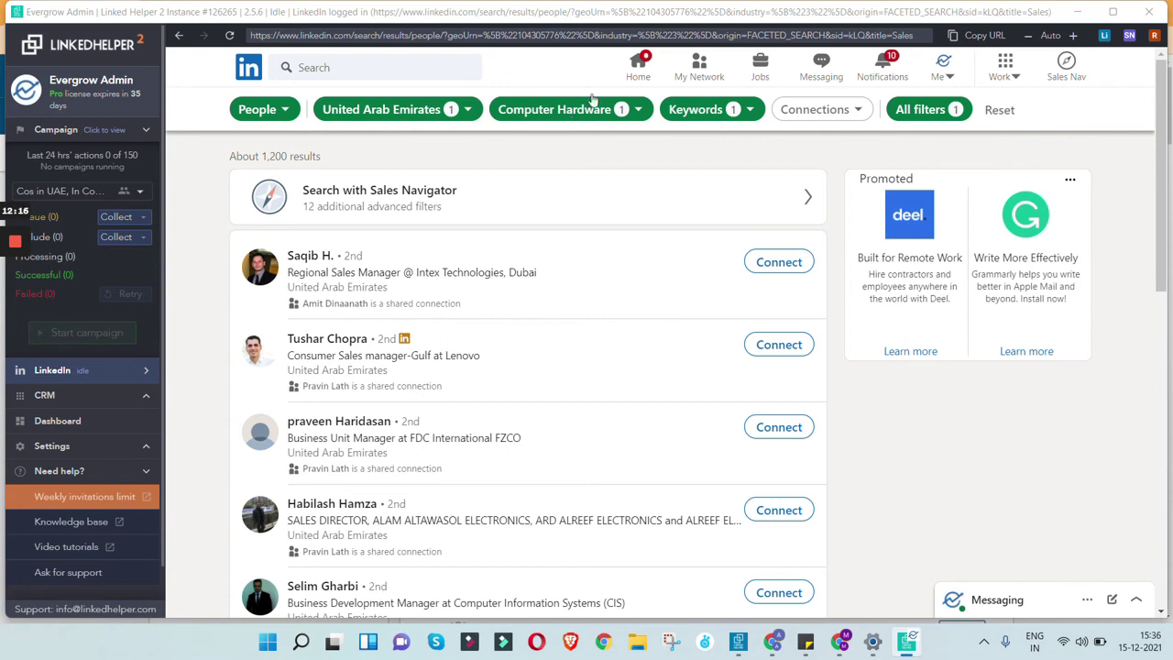
click(142, 218)
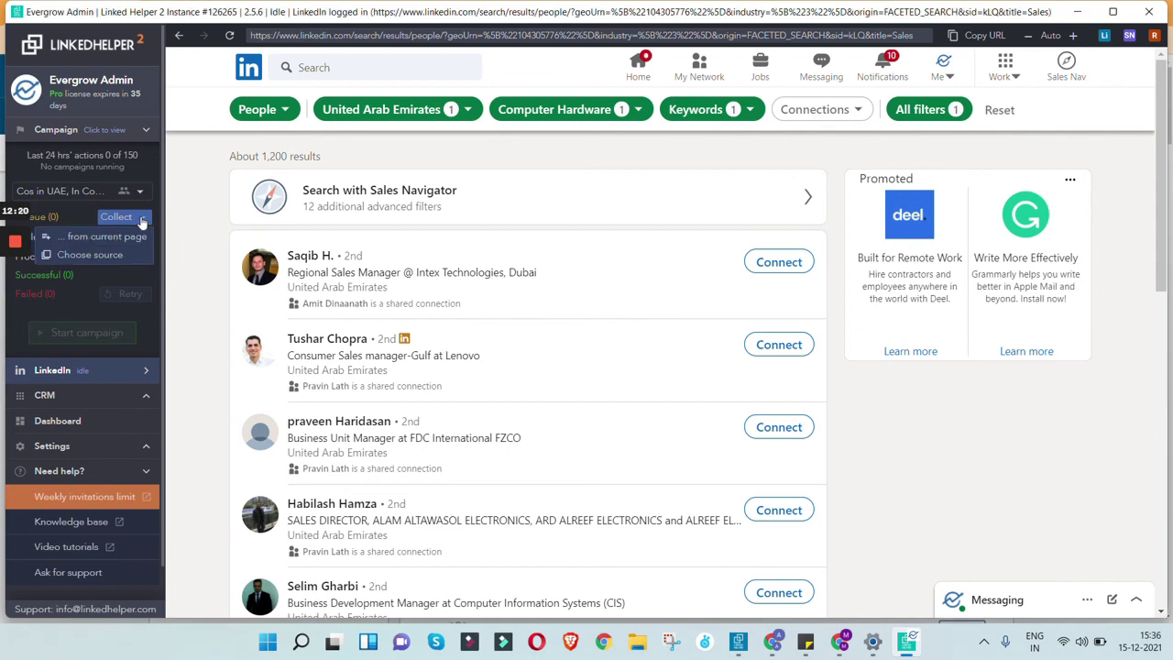
click(131, 240)
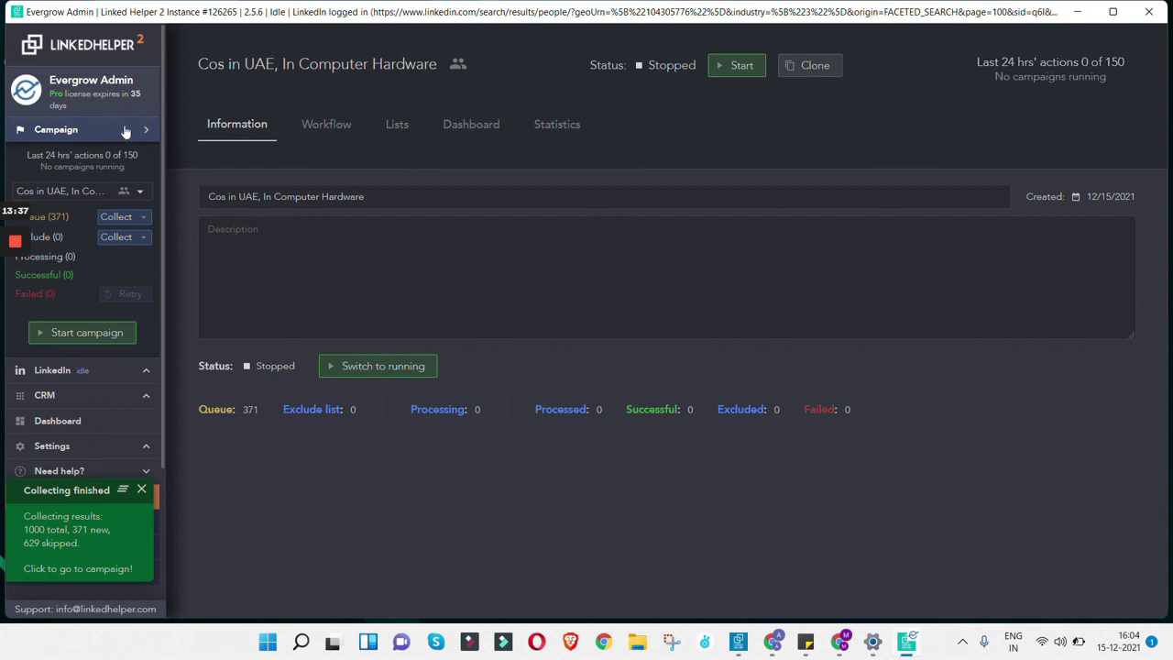
Step: Reopen the UAE computer hardware campaign, check its workflow and view the list of queued profiles
click(106, 192)
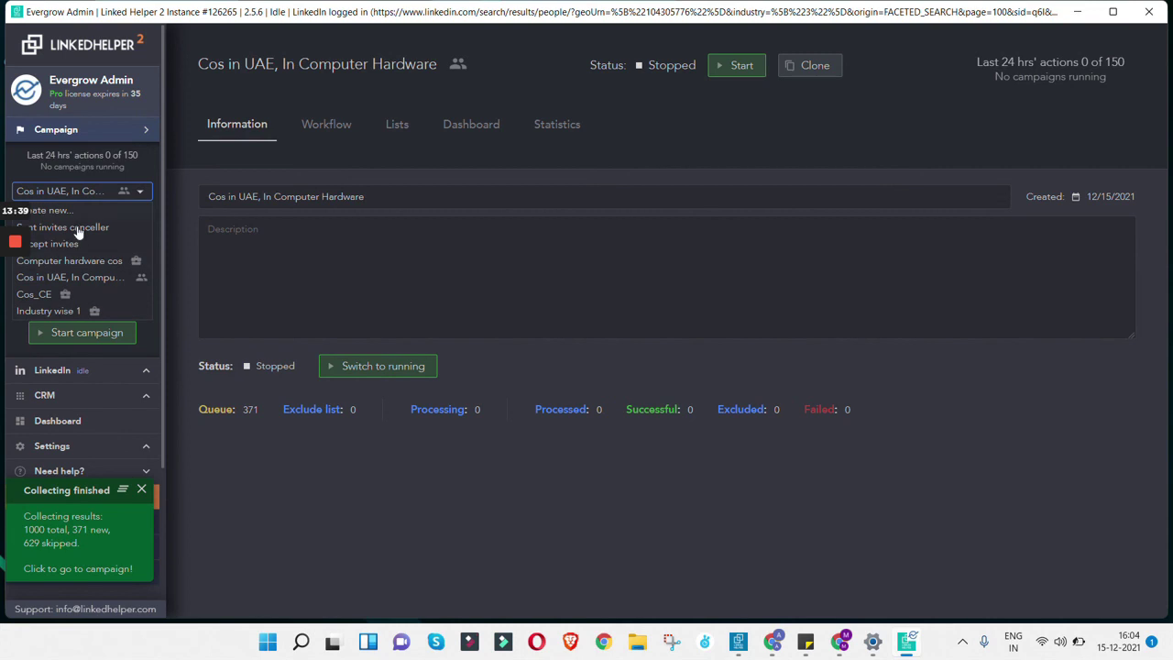
click(75, 275)
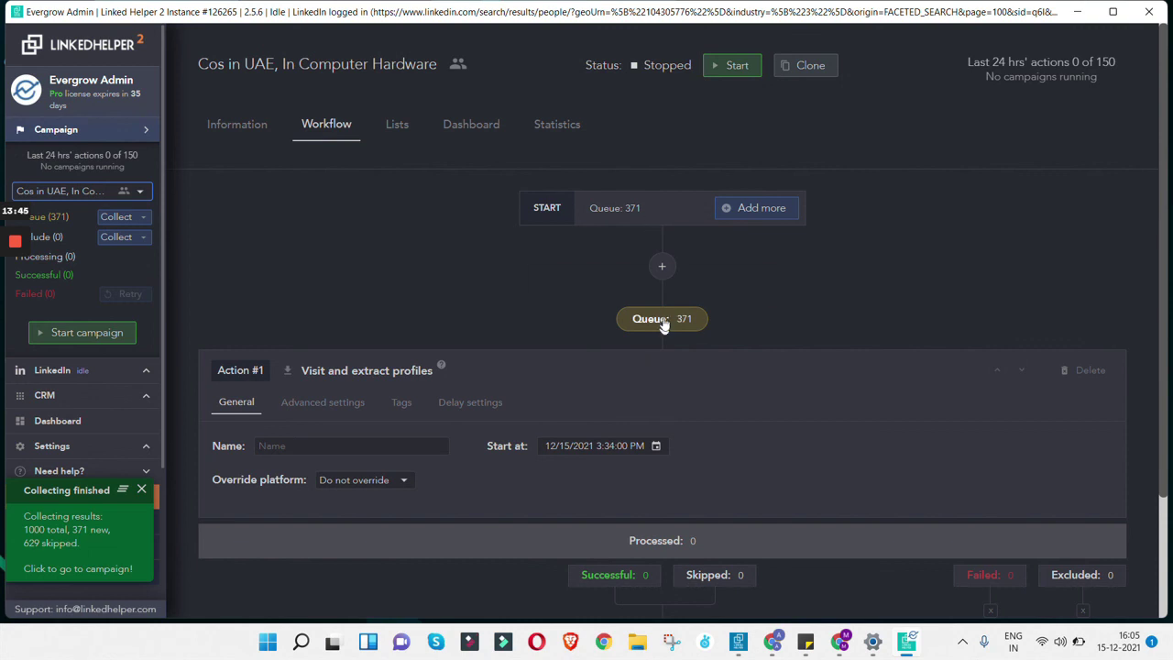
mouse_move(667, 319)
click(399, 125)
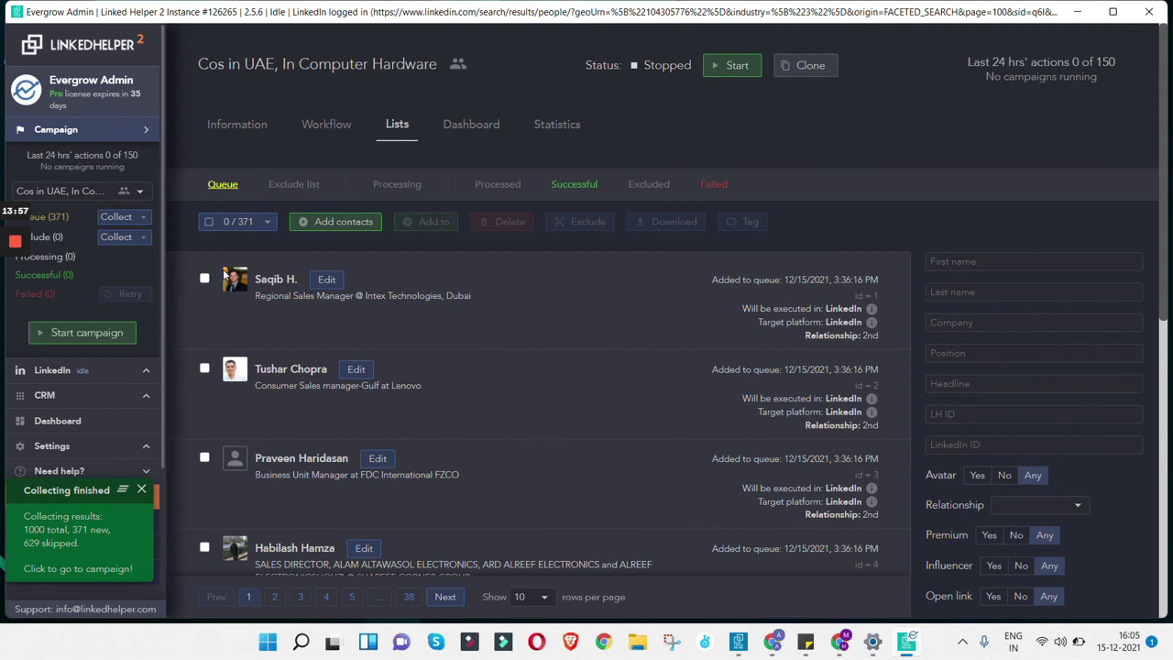
Step: Select all queued contacts, review the CSV download settings and close them without downloading
click(209, 221)
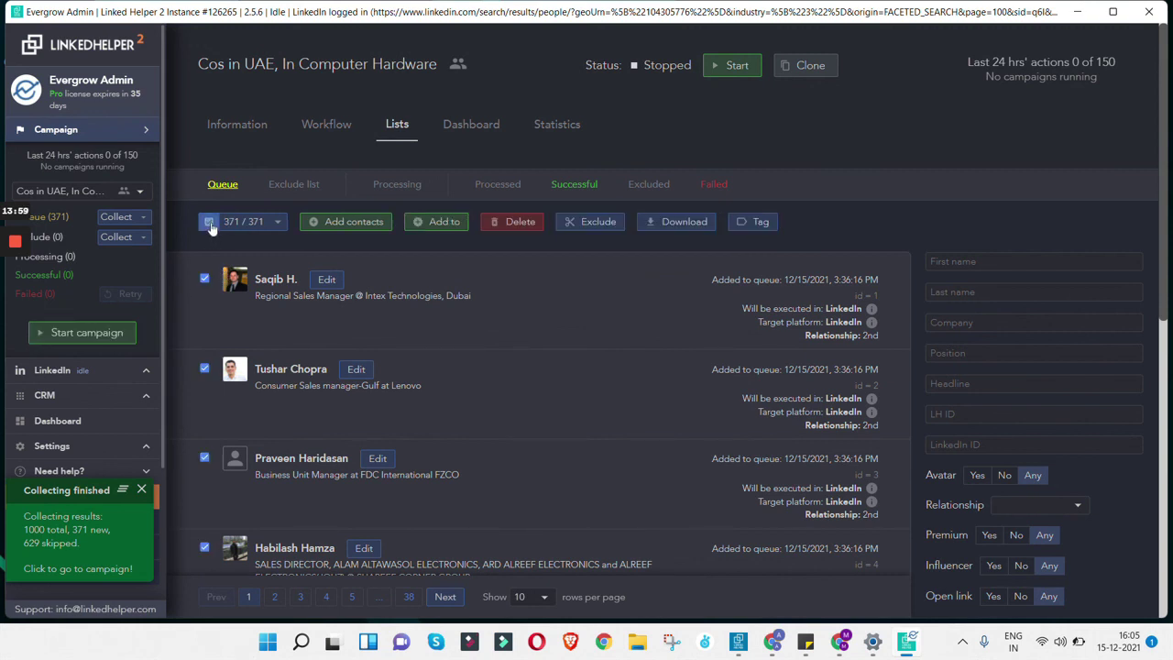
click(688, 223)
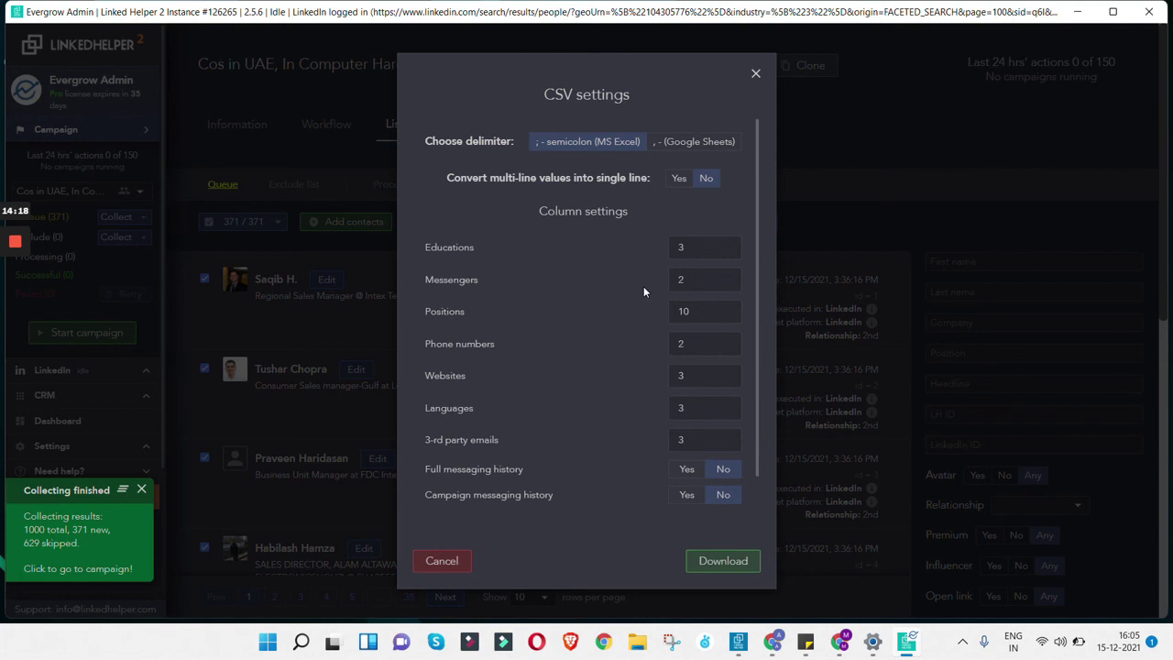
click(755, 75)
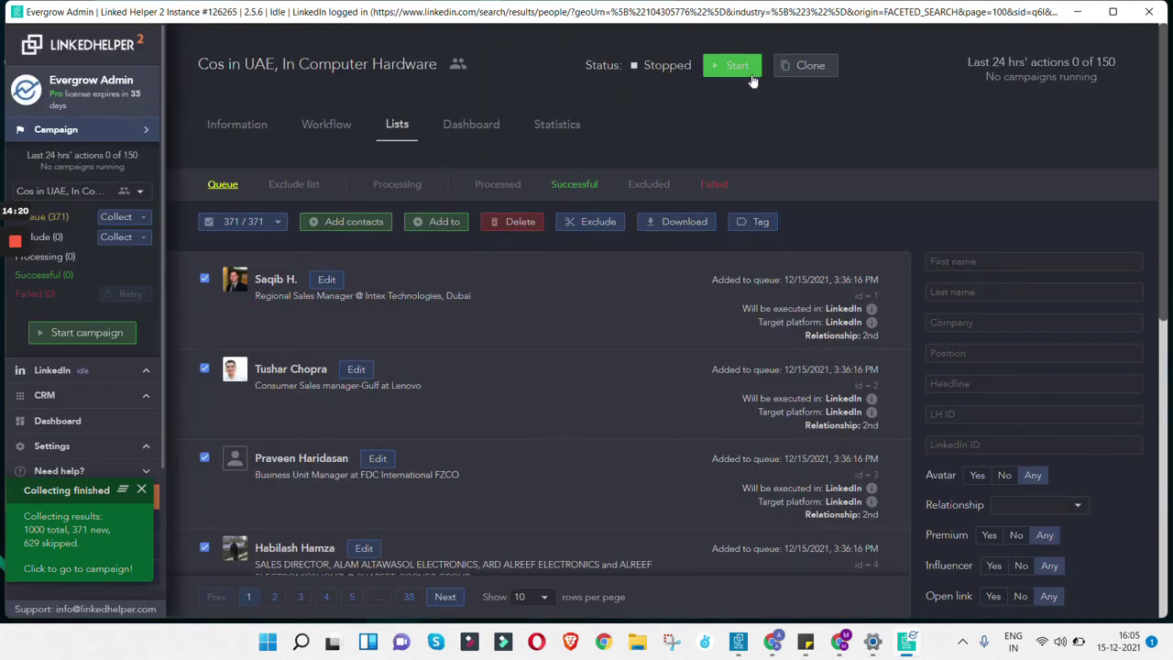